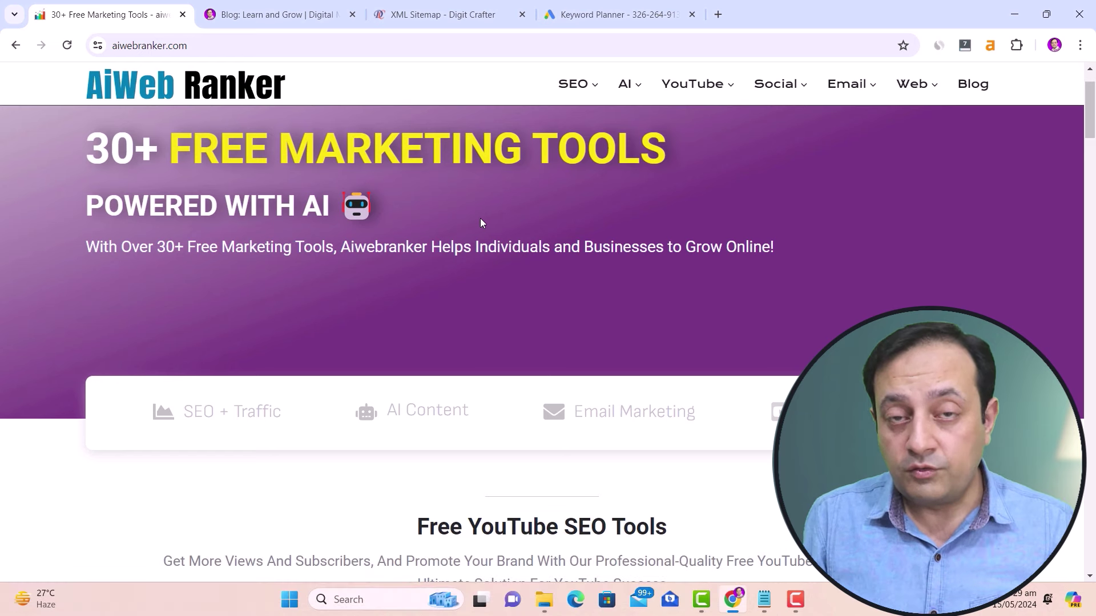
Review the Digit Crafter blog and its post-sitemap.xml page, and highlight the instagram-captions-for-girls post URL
{"action": "left_click", "coordinate": [278, 14]}
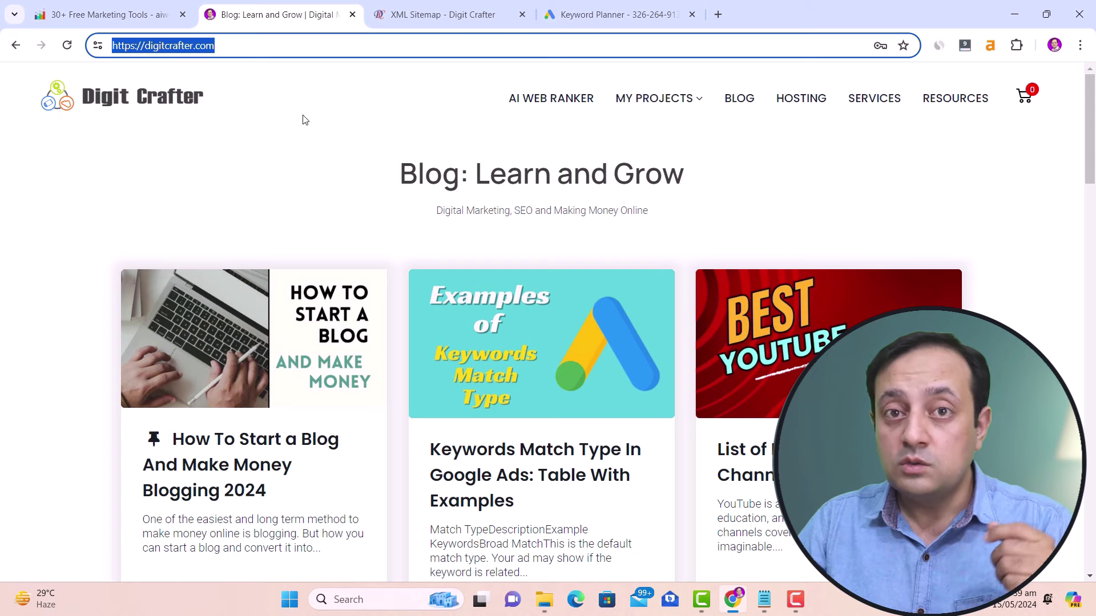
{"action": "left_click", "coordinate": [420, 14]}
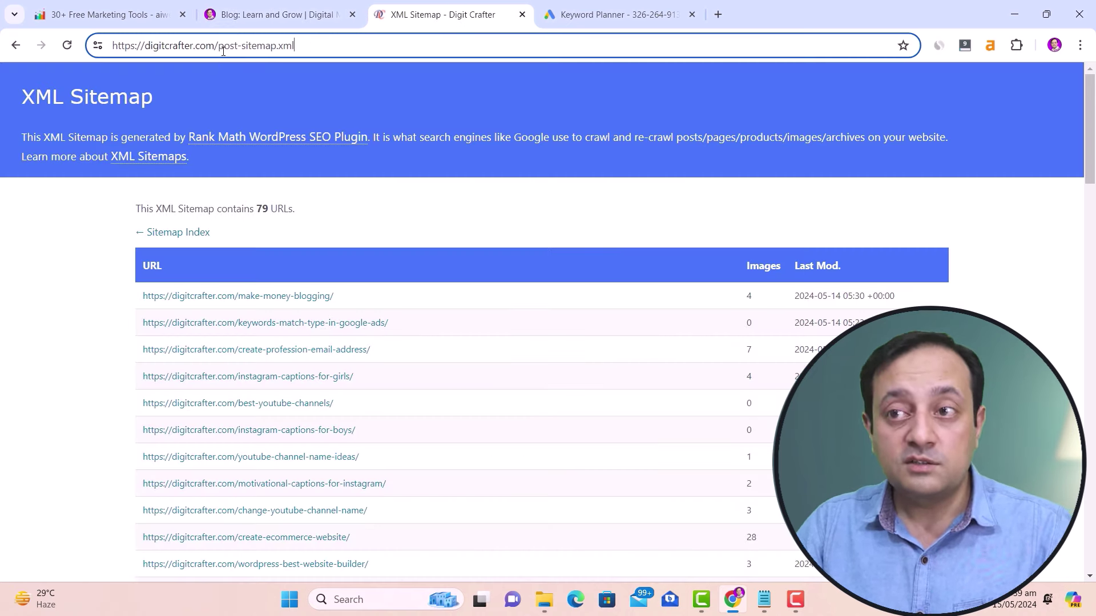
{"action": "left_click_drag", "start_coordinate": [218, 46], "coordinate": [266, 47]}
{"action": "left_click_drag", "start_coordinate": [700, 130], "coordinate": [923, 125]}
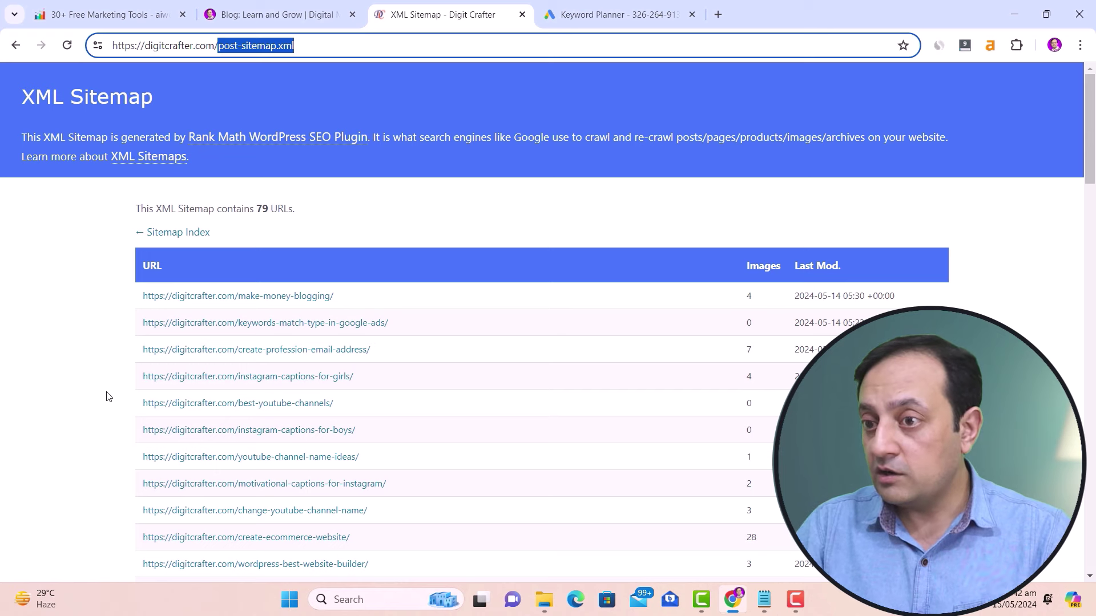
{"action": "scroll", "coordinate": [109, 396], "scroll_direction": "down", "scroll_amount": 1}
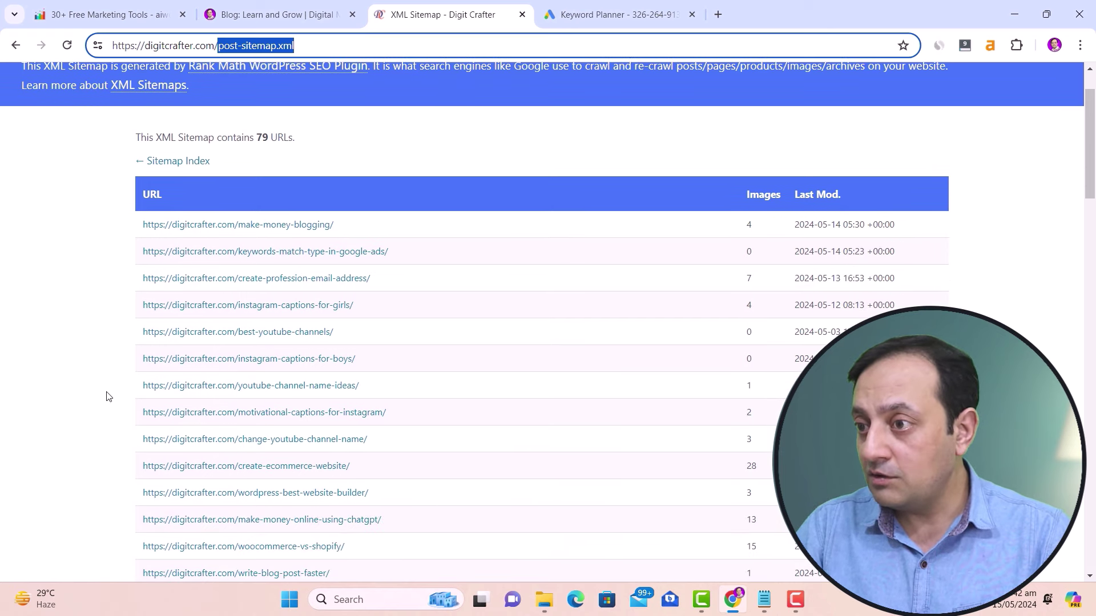
{"action": "left_click_drag", "start_coordinate": [139, 307], "coordinate": [361, 306]}
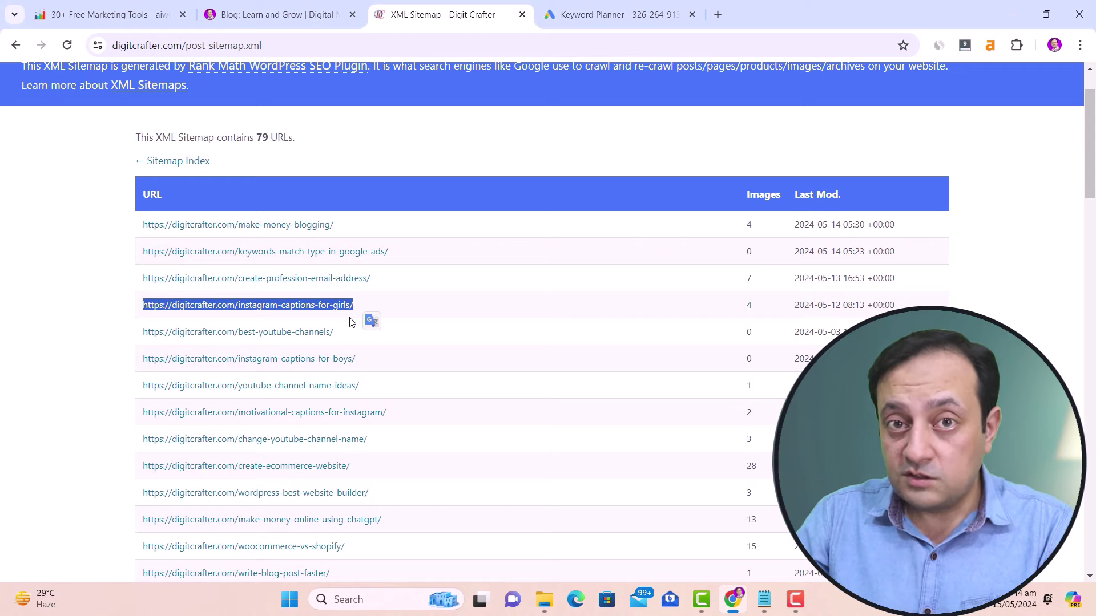
Search Google for "Instagram Captions for Girls" in a new tab
{"action": "left_click", "coordinate": [718, 16]}
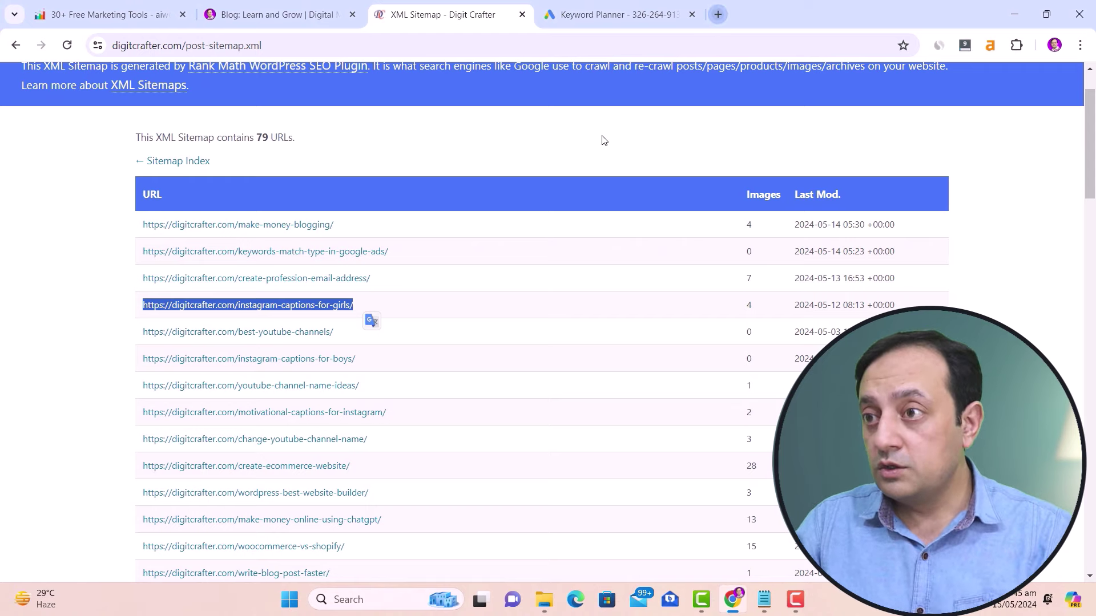
{"action": "left_click", "coordinate": [488, 311]}
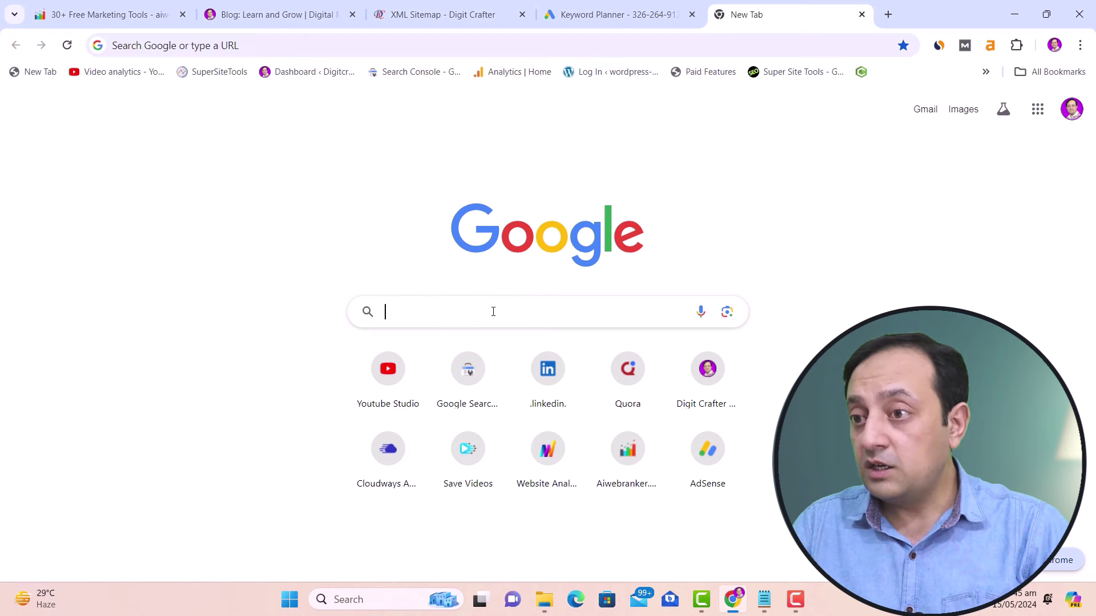
{"action": "type", "text": "Instagram Captions for Girls"}
{"action": "left_click", "coordinate": [685, 341]}
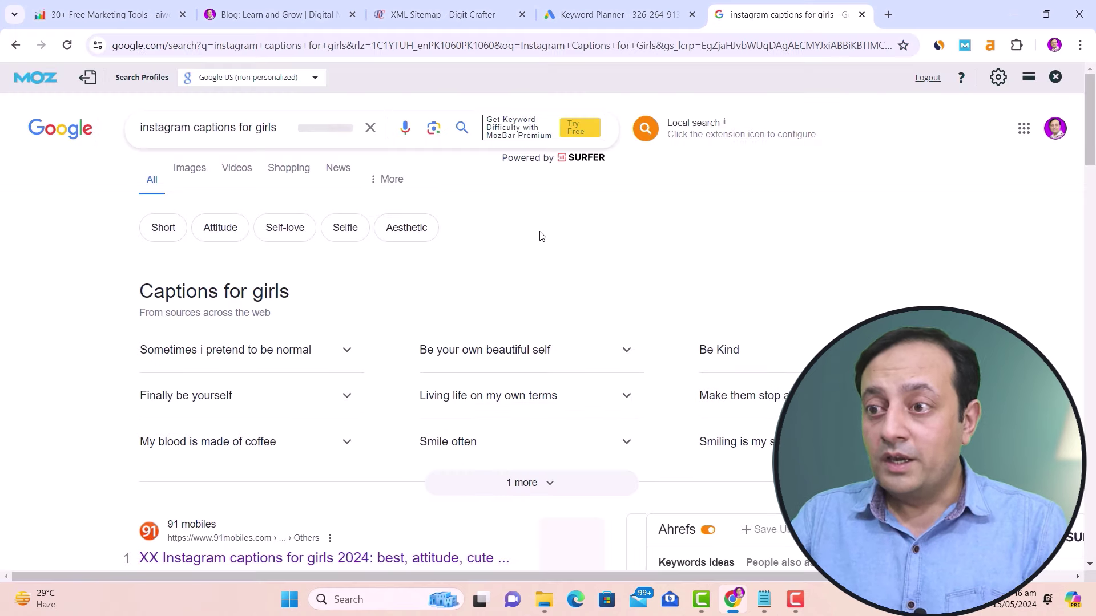
Examine the ranking pages for the girls' captions query, comparing their PA, DA, and link metrics, and highlight the search phrase
{"action": "scroll", "coordinate": [493, 273], "scroll_direction": "down", "scroll_amount": 5}
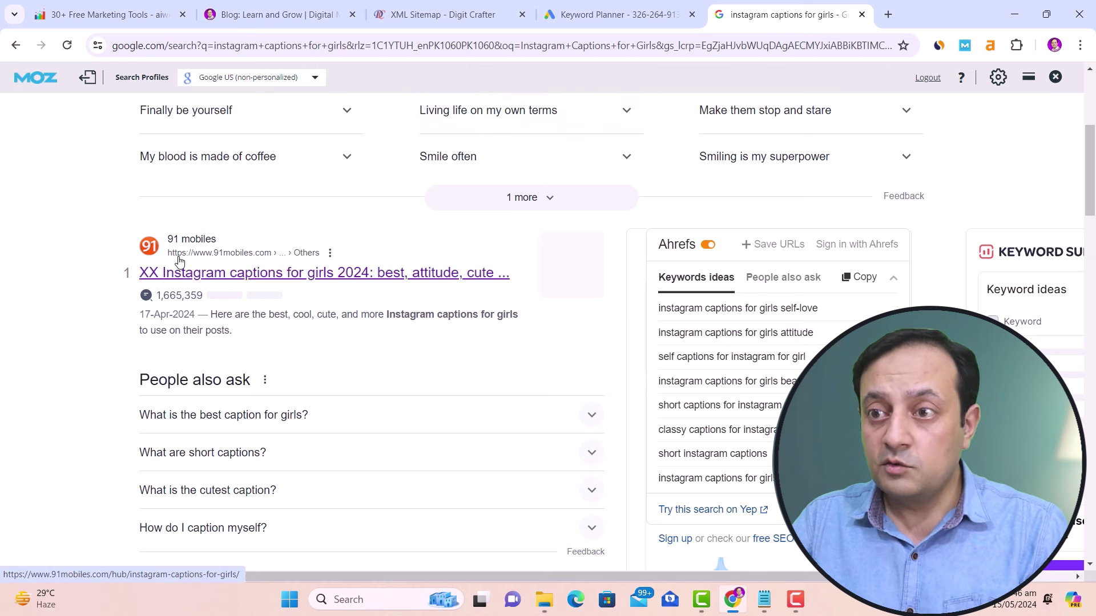
{"action": "scroll", "coordinate": [352, 301], "scroll_direction": "down", "scroll_amount": 10}
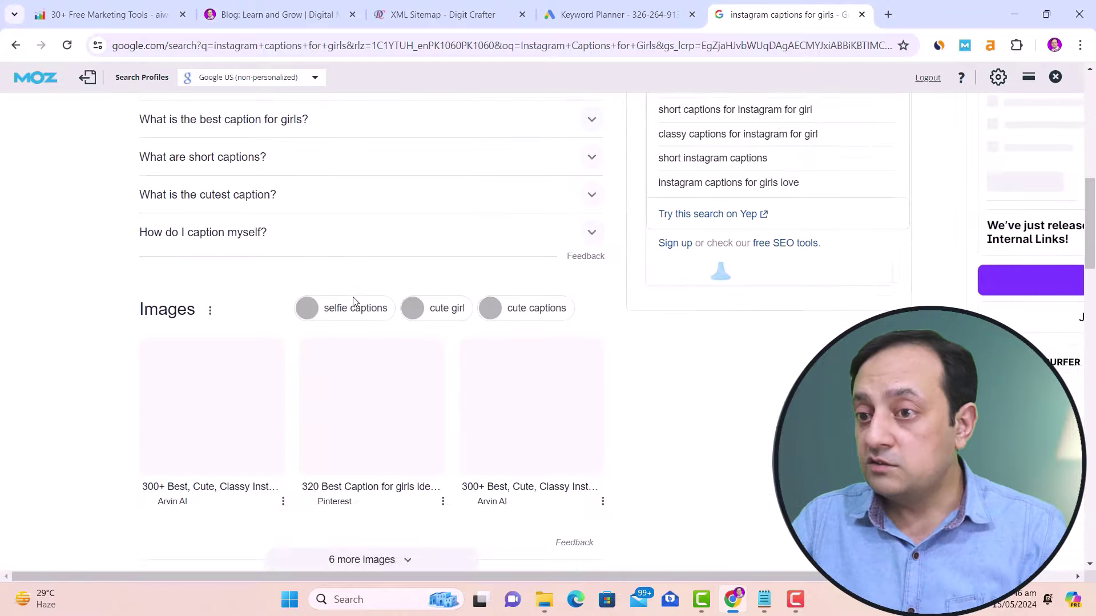
{"action": "scroll", "coordinate": [354, 301], "scroll_direction": "down", "scroll_amount": 2}
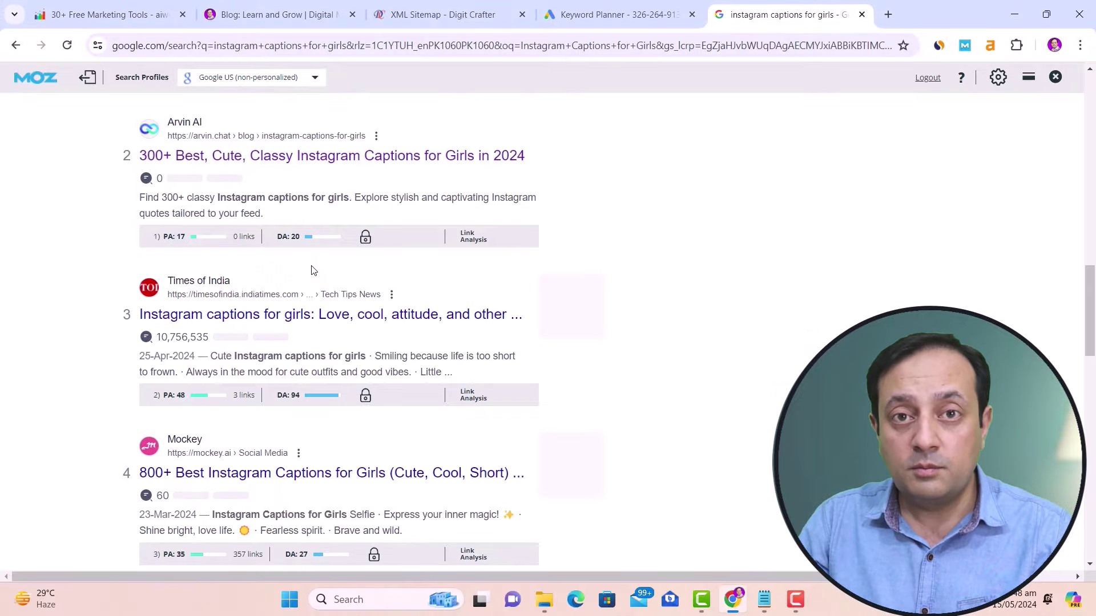
{"action": "scroll", "coordinate": [313, 270], "scroll_direction": "up", "scroll_amount": 15}
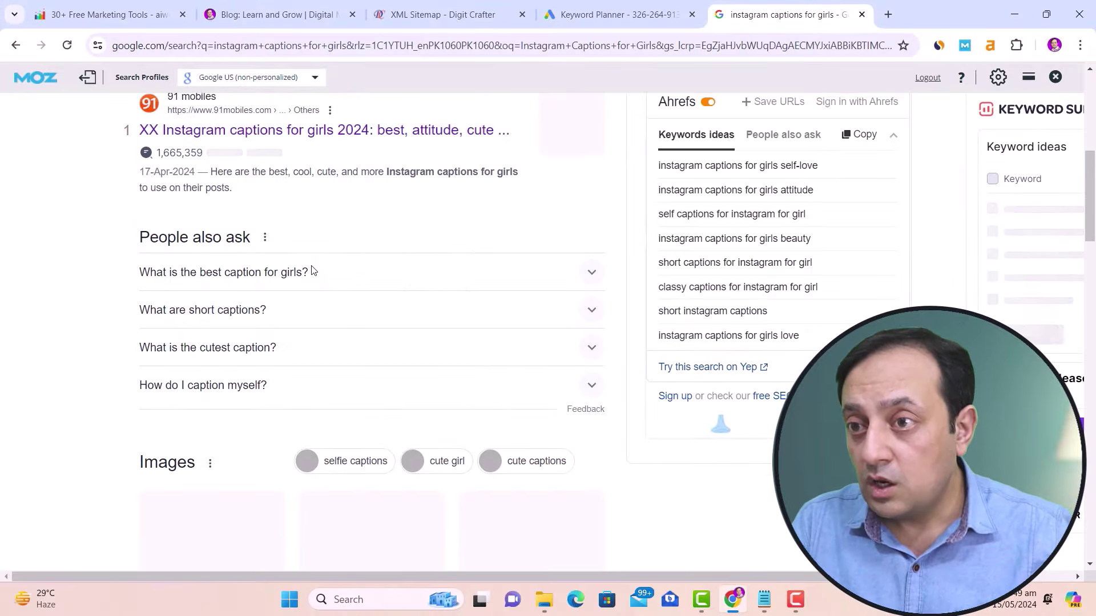
{"action": "scroll", "coordinate": [313, 270], "scroll_direction": "down", "scroll_amount": 12}
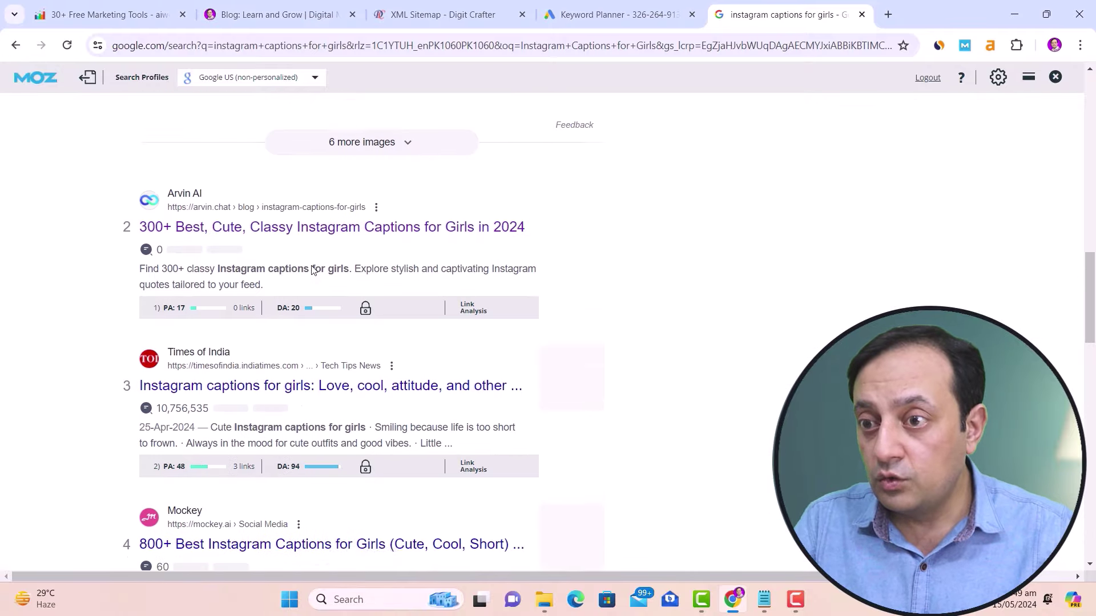
{"action": "scroll", "coordinate": [314, 270], "scroll_direction": "up", "scroll_amount": 4}
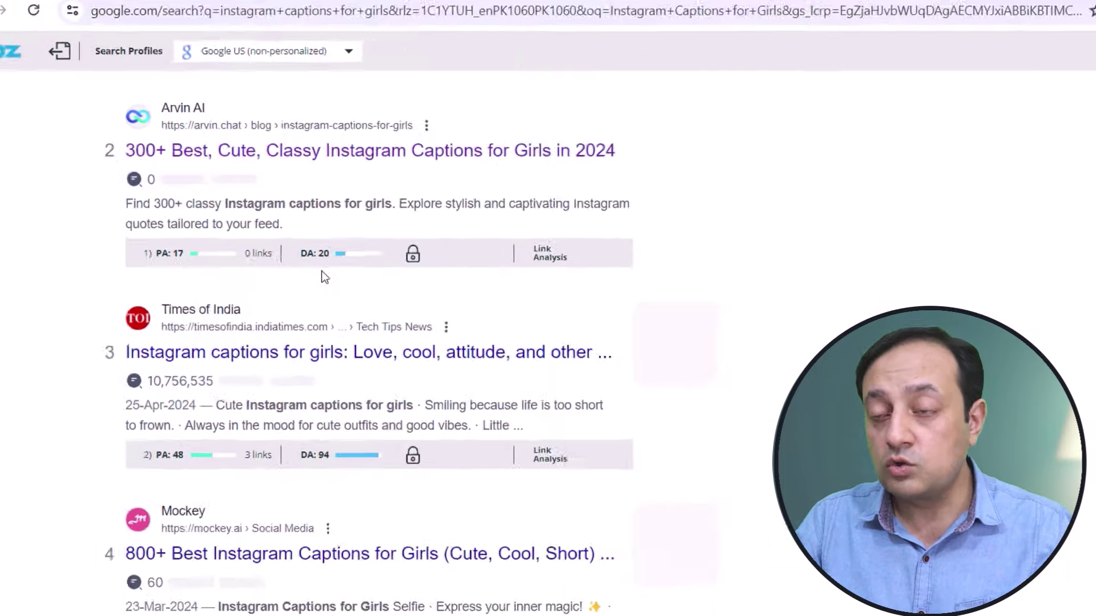
{"action": "scroll", "coordinate": [296, 255], "scroll_direction": "down", "scroll_amount": 3}
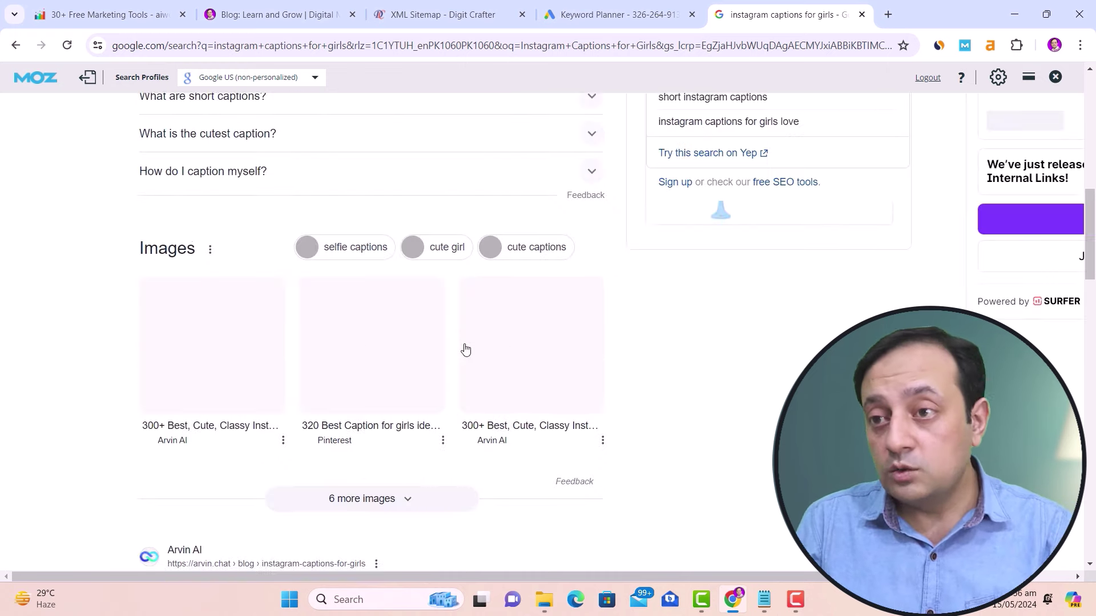
{"action": "scroll", "coordinate": [464, 350], "scroll_direction": "up", "scroll_amount": 15}
{"action": "triple_click", "coordinate": [208, 128]}
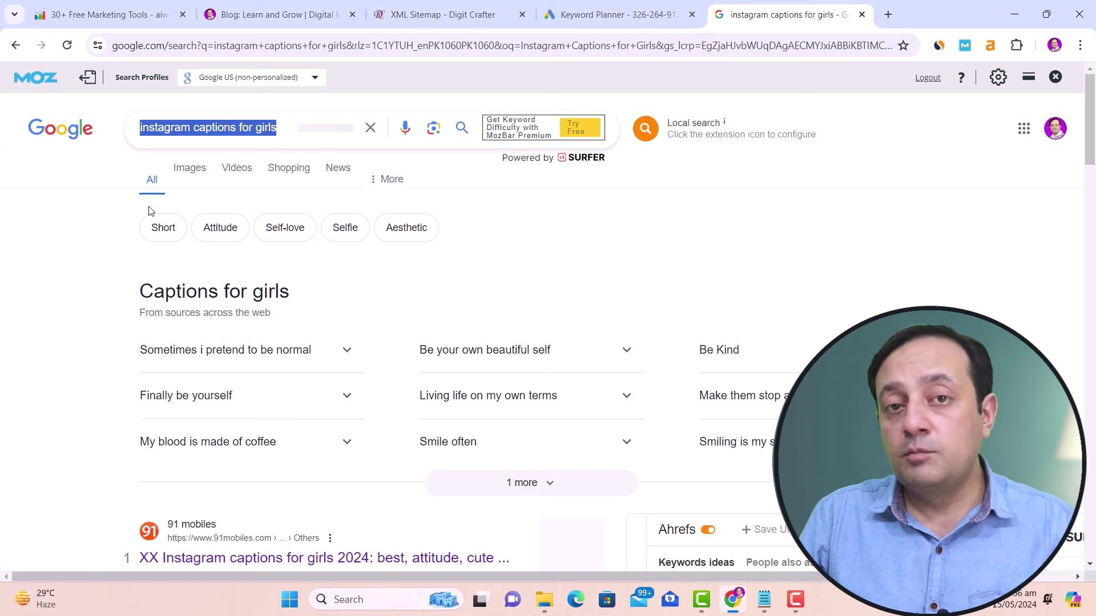
Open ahrefs.com in a new tab
{"action": "left_click", "coordinate": [888, 14]}
{"action": "type", "text": "http://ahrefs.com/"}
{"action": "key", "text": "Return"}
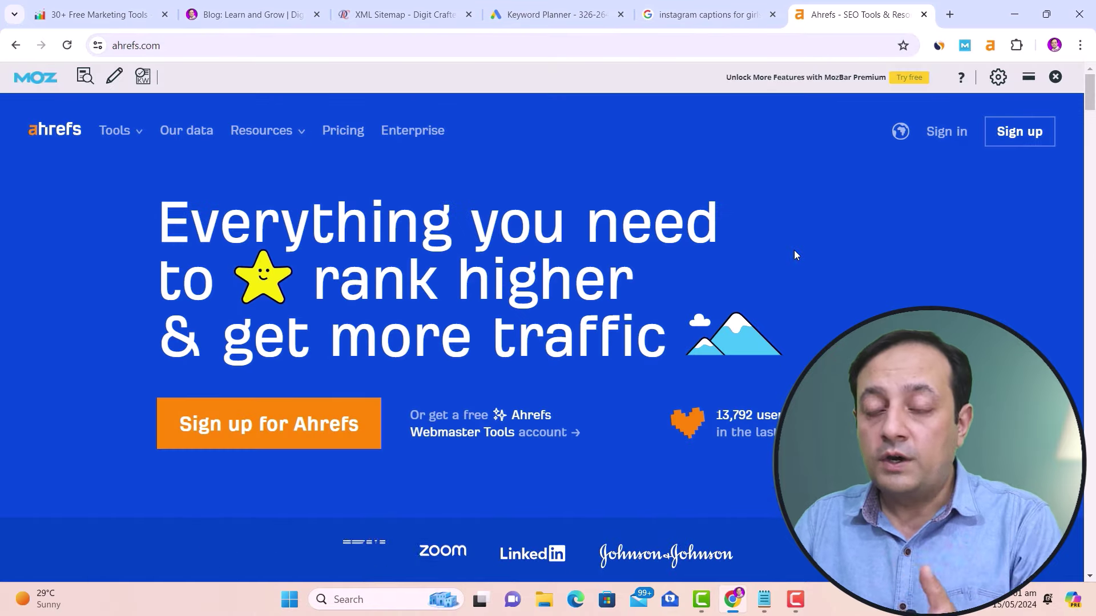
Open semrush.com in a new tab
{"action": "key", "text": "ctrl+t"}
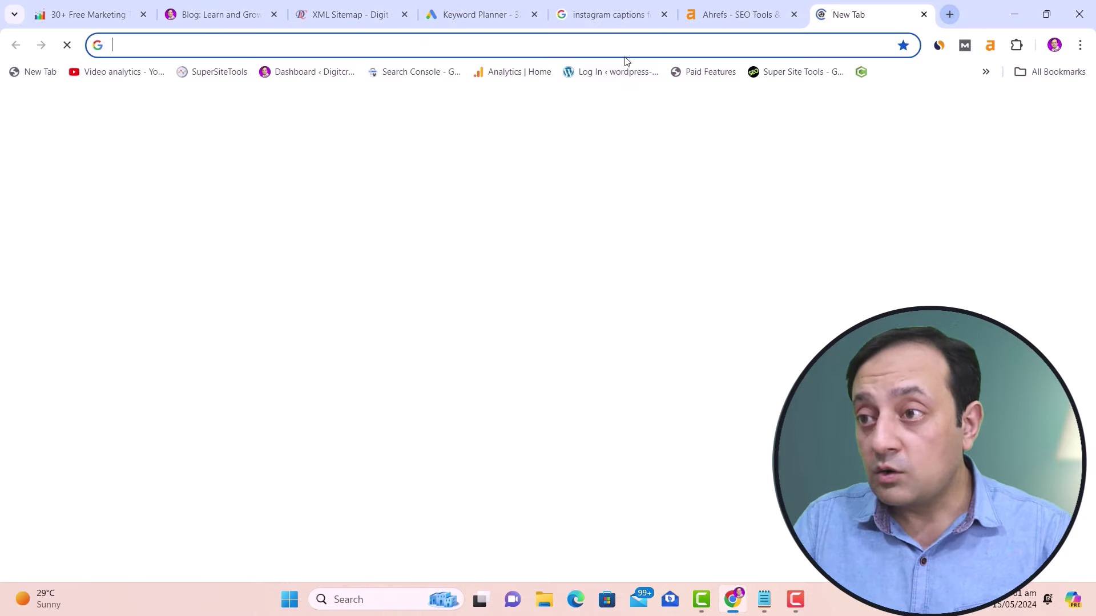
{"action": "type", "text": "semrush.com"}
{"action": "key", "text": "Return"}
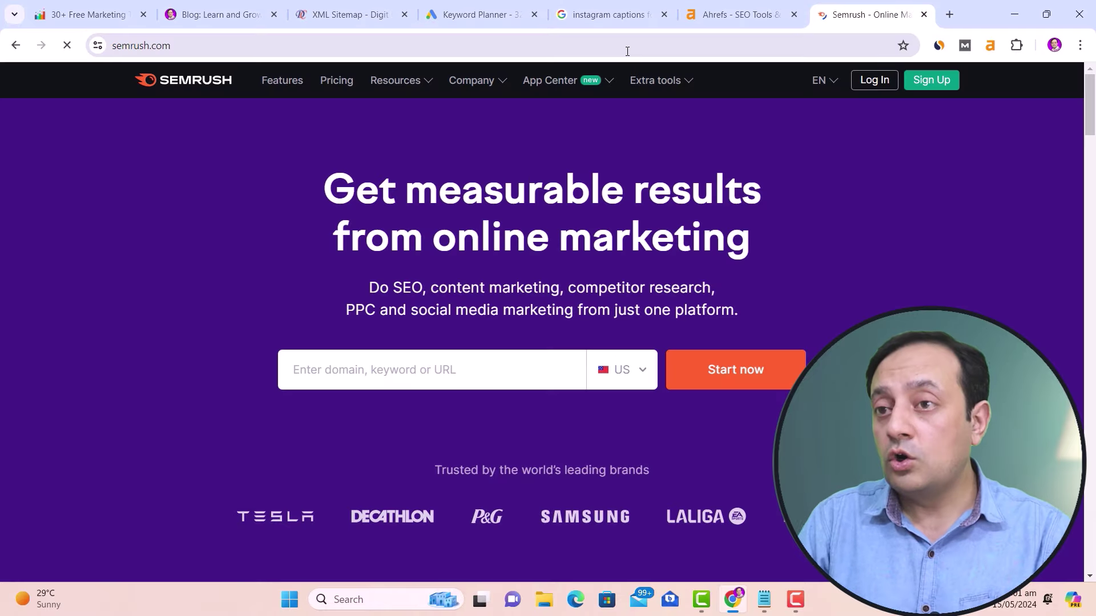
{"action": "key", "text": "ctrl+t"}
{"action": "left_click", "coordinate": [650, 44]}
{"action": "type", "text": "https://neilpatel.com/ubersuggest/"}
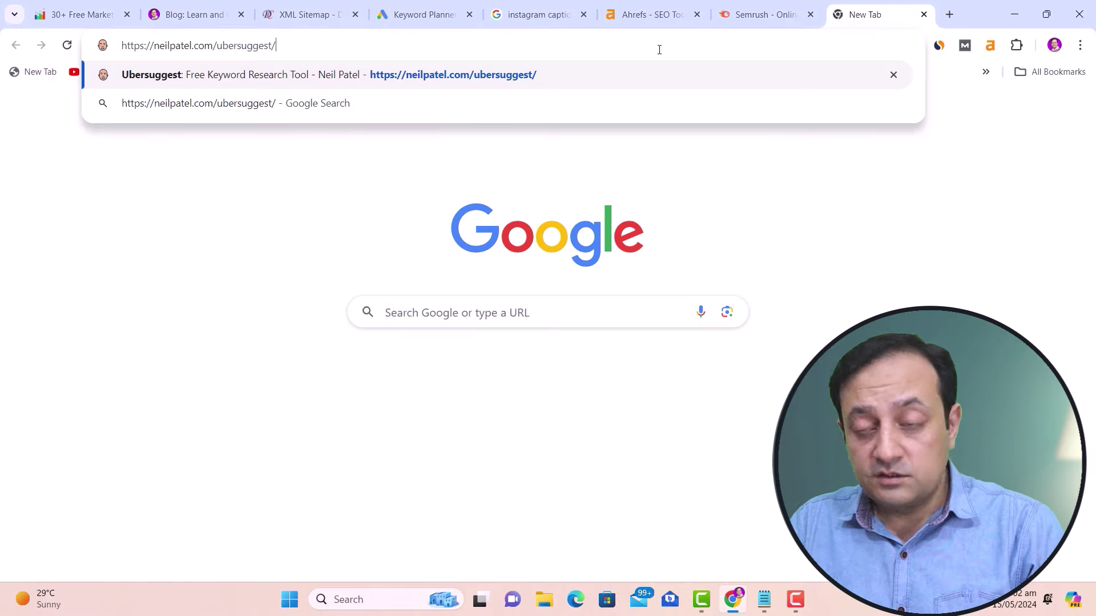
{"action": "key", "text": "Return"}
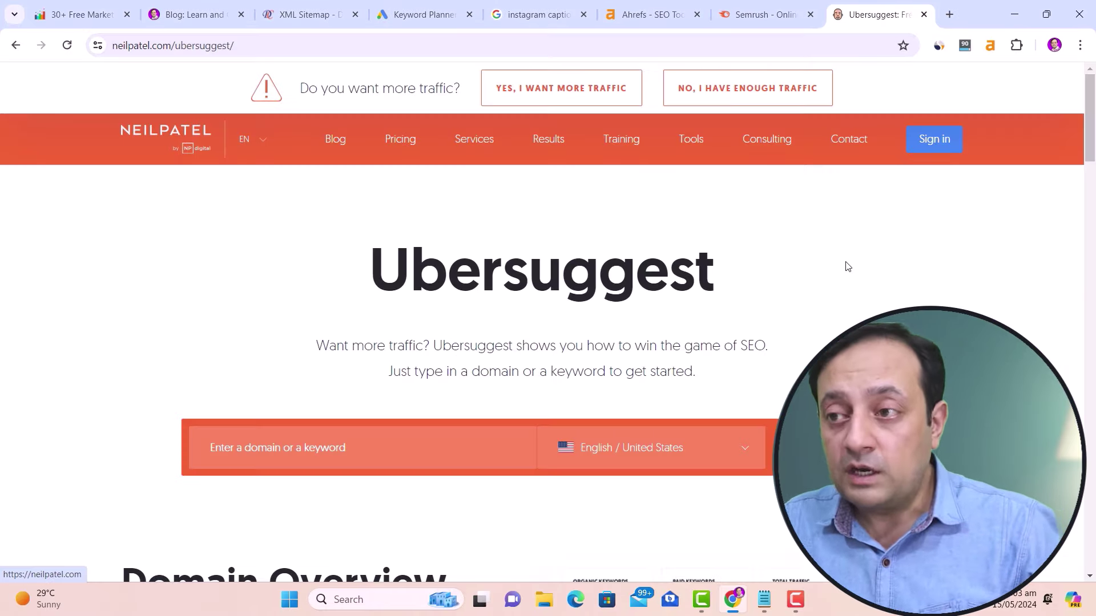
Look back over the Semrush and Ahrefs pages, and open the free Keyword Research tool on the AiWeb Ranker site
{"action": "left_click", "coordinate": [768, 15]}
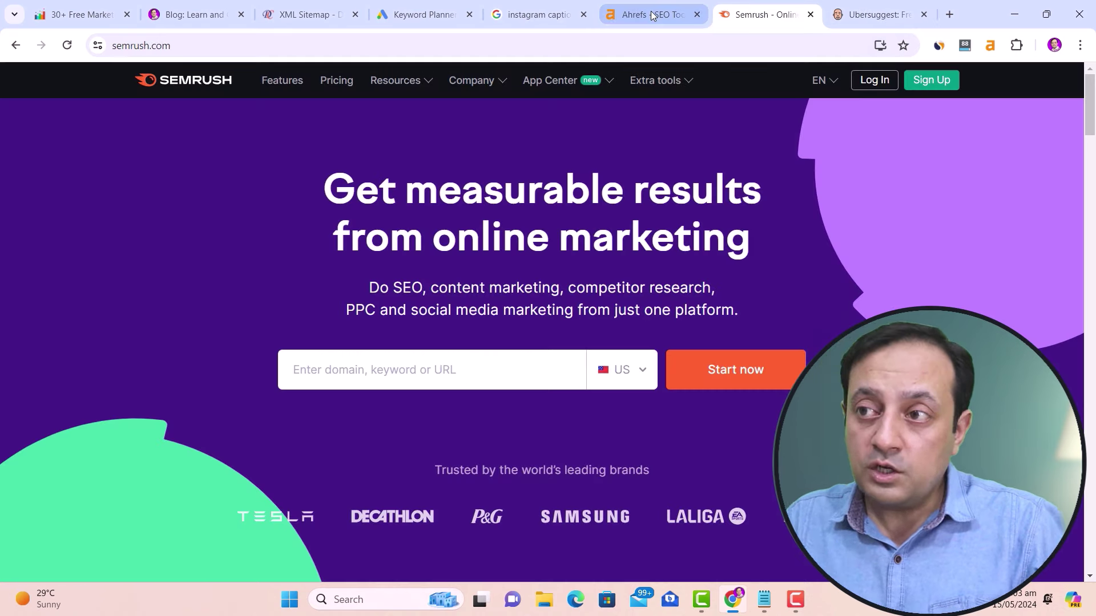
{"action": "left_click", "coordinate": [655, 15]}
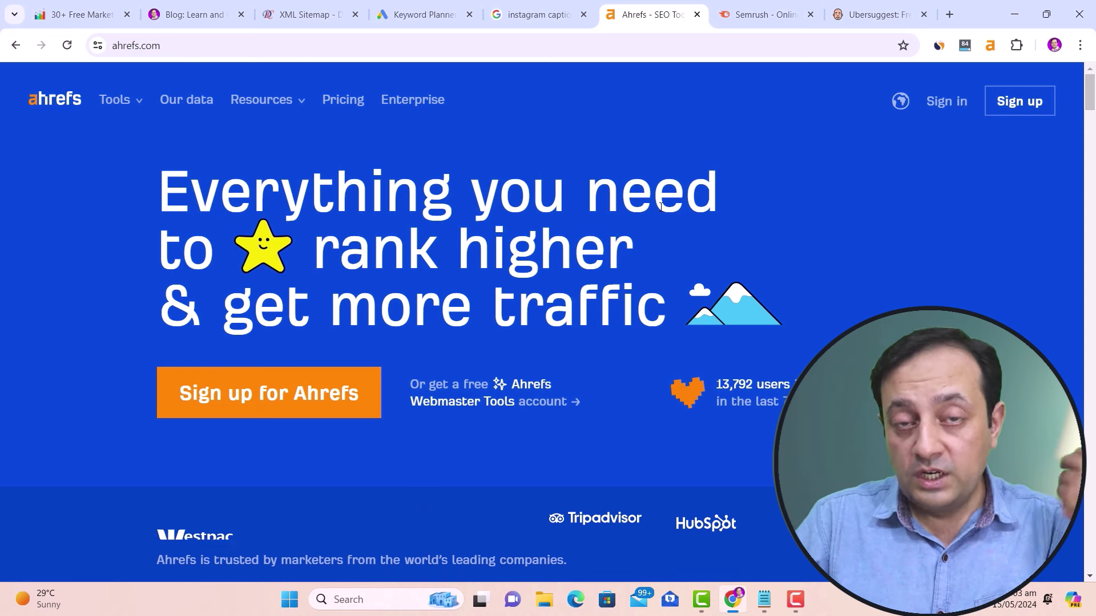
{"action": "left_click", "coordinate": [57, 17]}
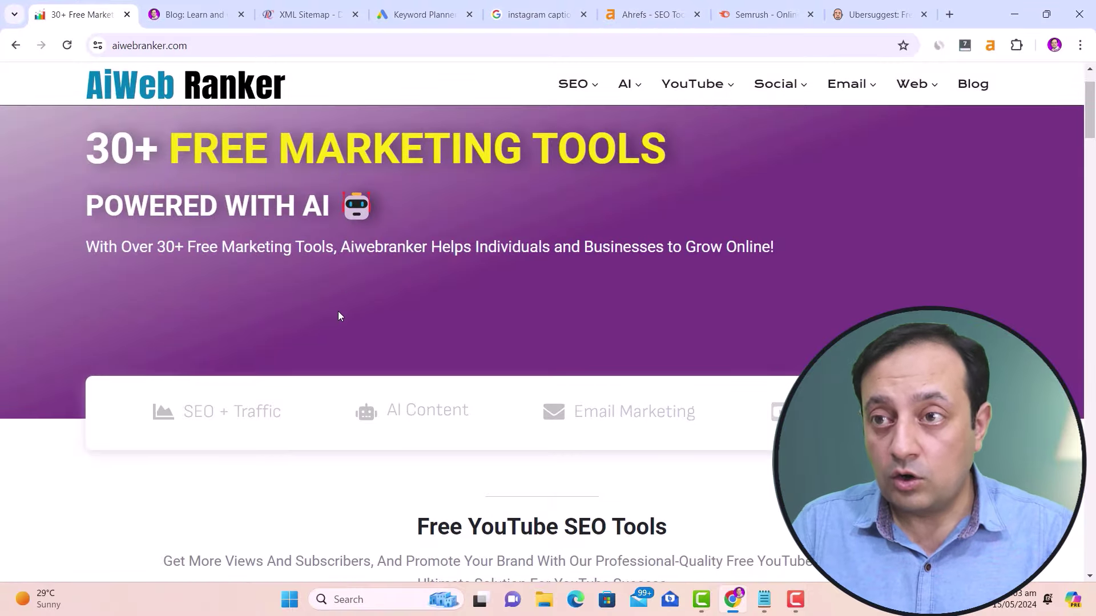
{"action": "scroll", "coordinate": [338, 316], "scroll_direction": "down", "scroll_amount": 15}
{"action": "left_click", "coordinate": [276, 322]}
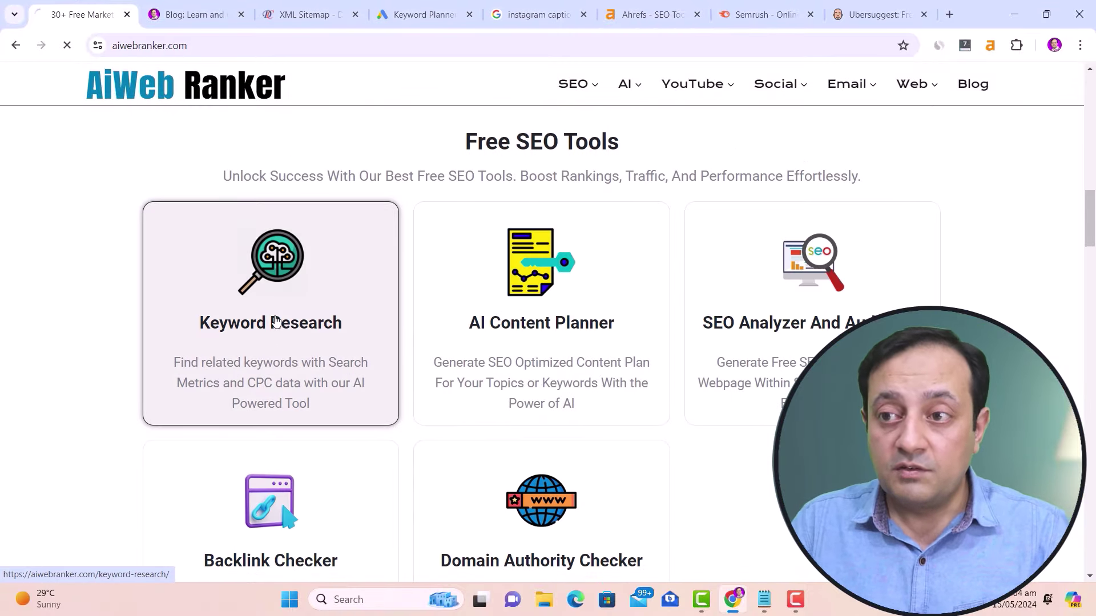
Generate keyword ideas for "Instagram captions" with United States as the location
{"action": "left_click", "coordinate": [254, 398]}
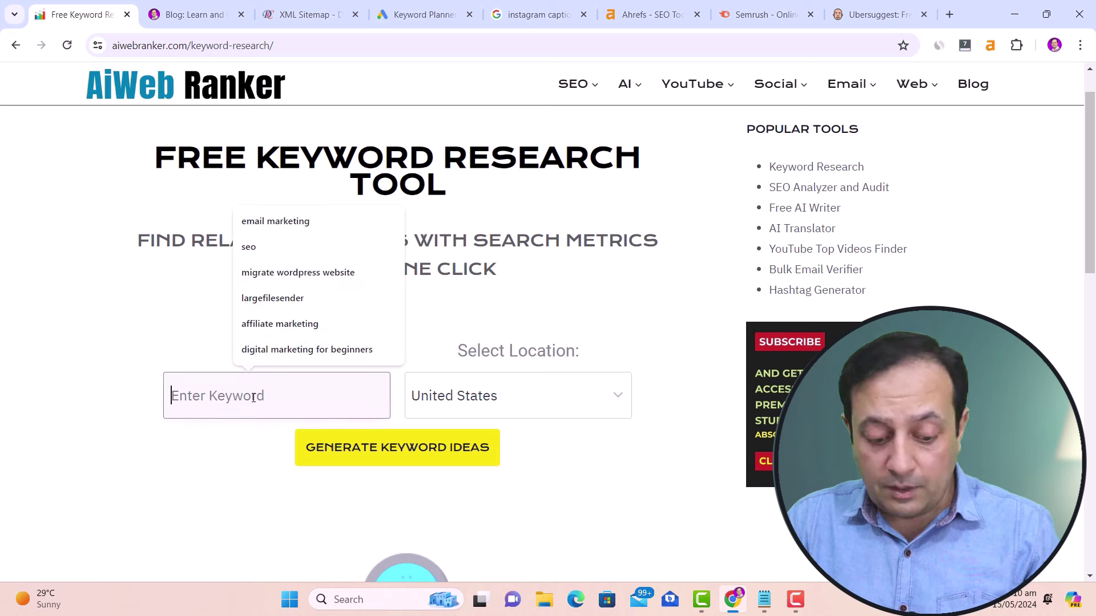
{"action": "type", "text": "Instagram captions"}
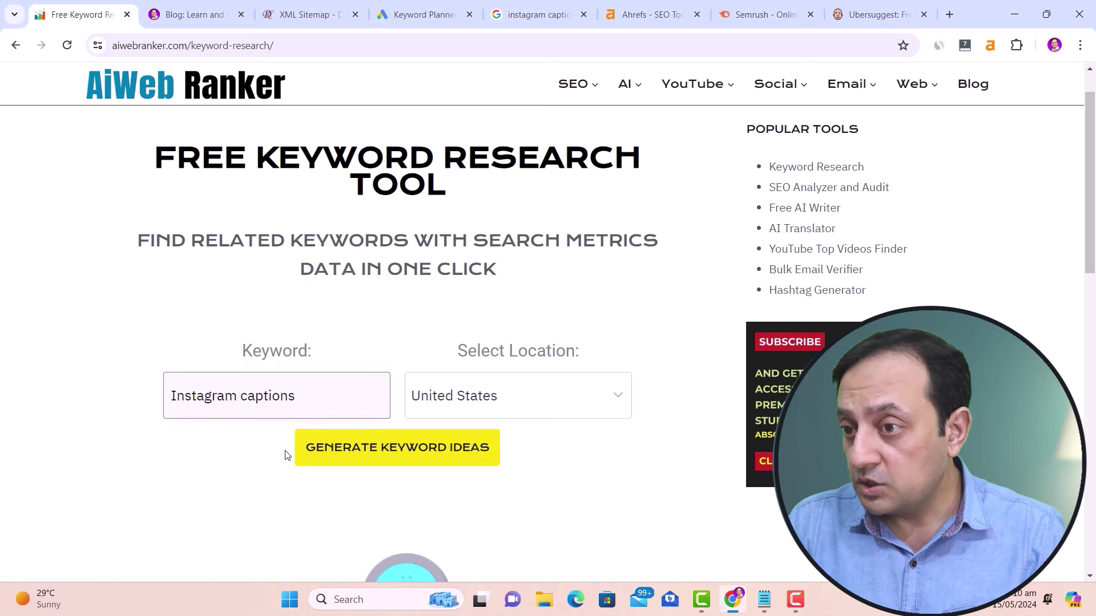
{"action": "left_click", "coordinate": [499, 392]}
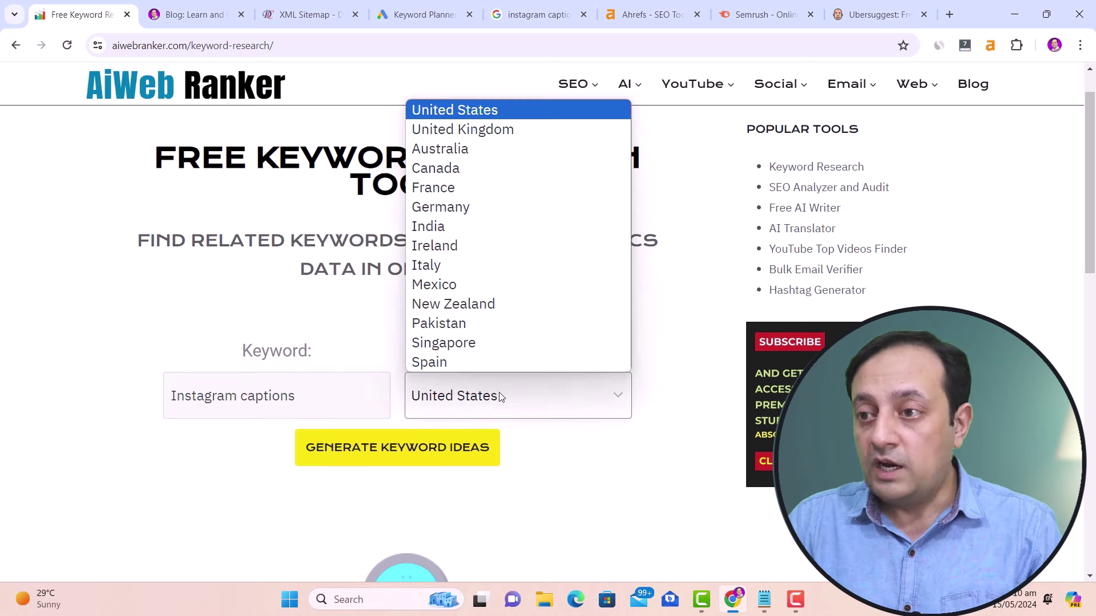
{"action": "left_click", "coordinate": [563, 418]}
{"action": "left_click", "coordinate": [406, 456]}
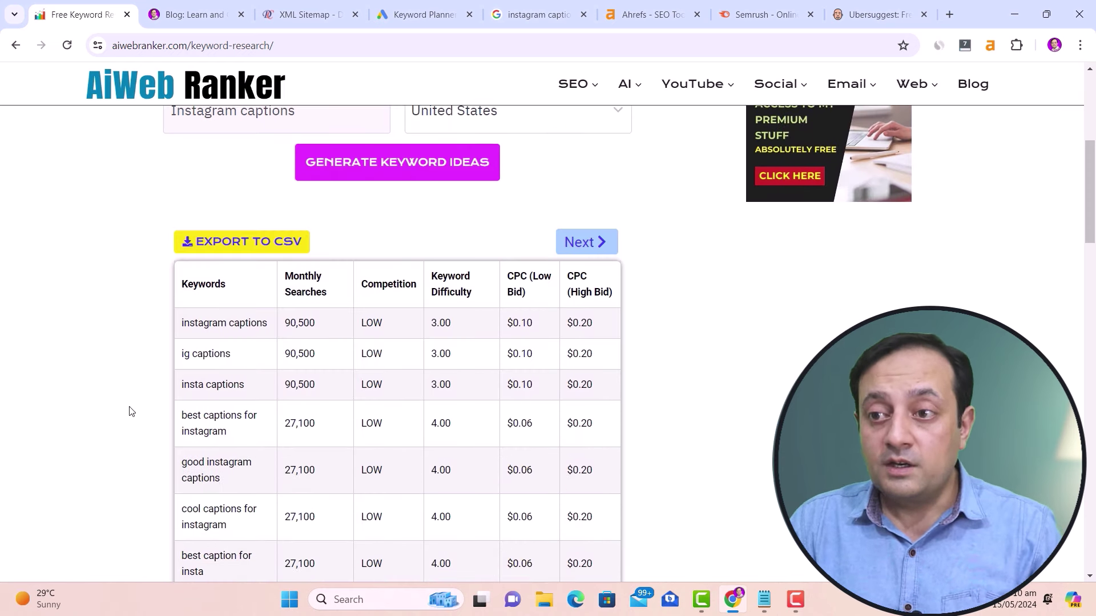
Examine the monthly searches, competition, and keyword difficulty of the suggested keywords, highlighting values in the first rows
{"action": "scroll", "coordinate": [131, 411], "scroll_direction": "up", "scroll_amount": 1}
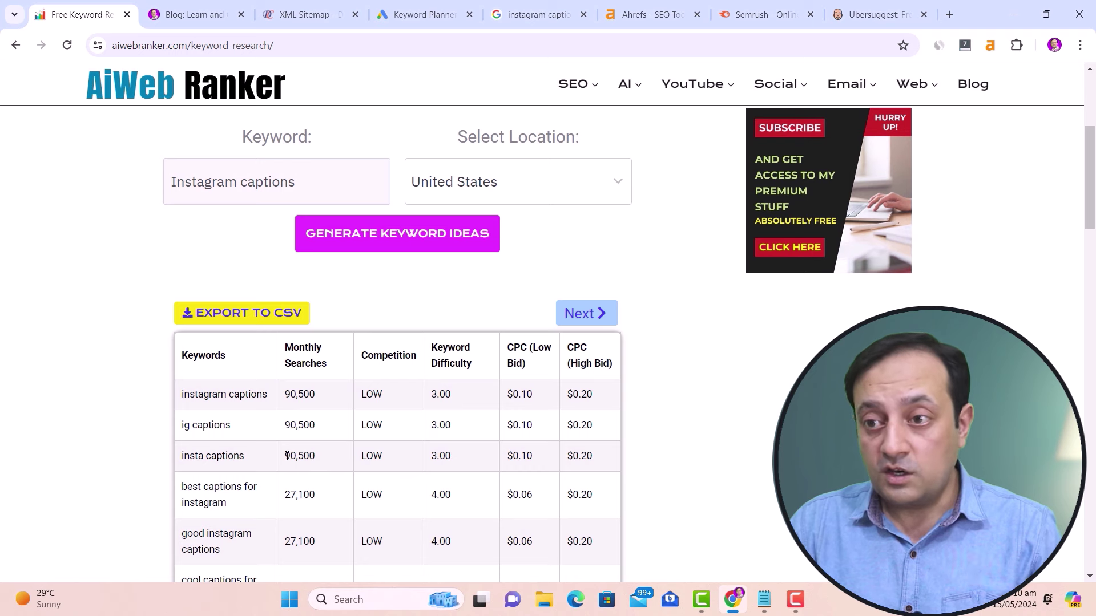
{"action": "scroll", "coordinate": [287, 456], "scroll_direction": "down", "scroll_amount": 1}
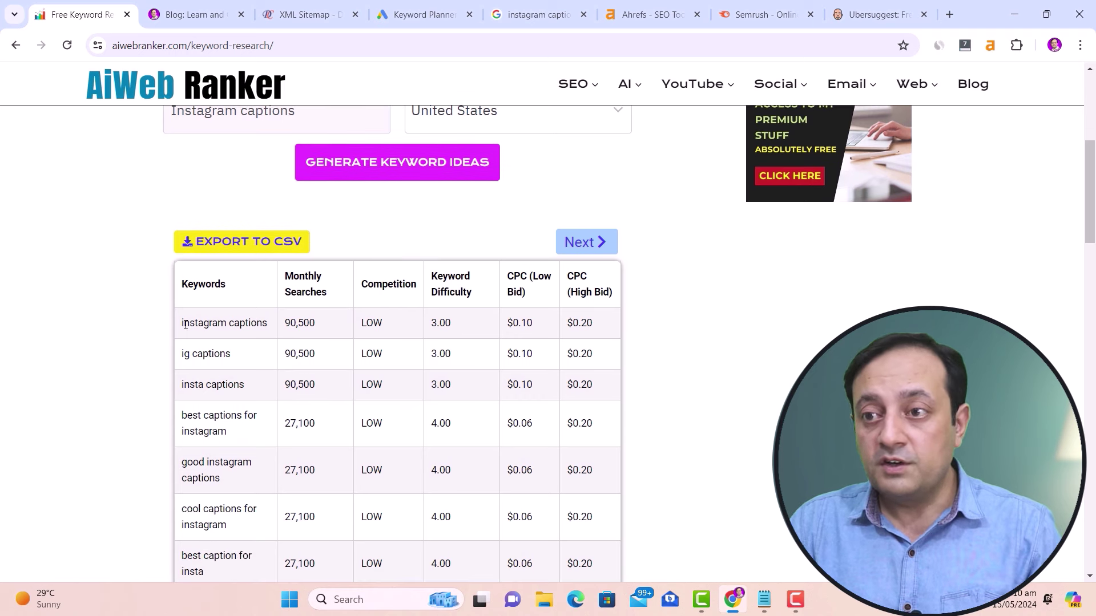
{"action": "left_click_drag", "start_coordinate": [186, 324], "coordinate": [319, 325]}
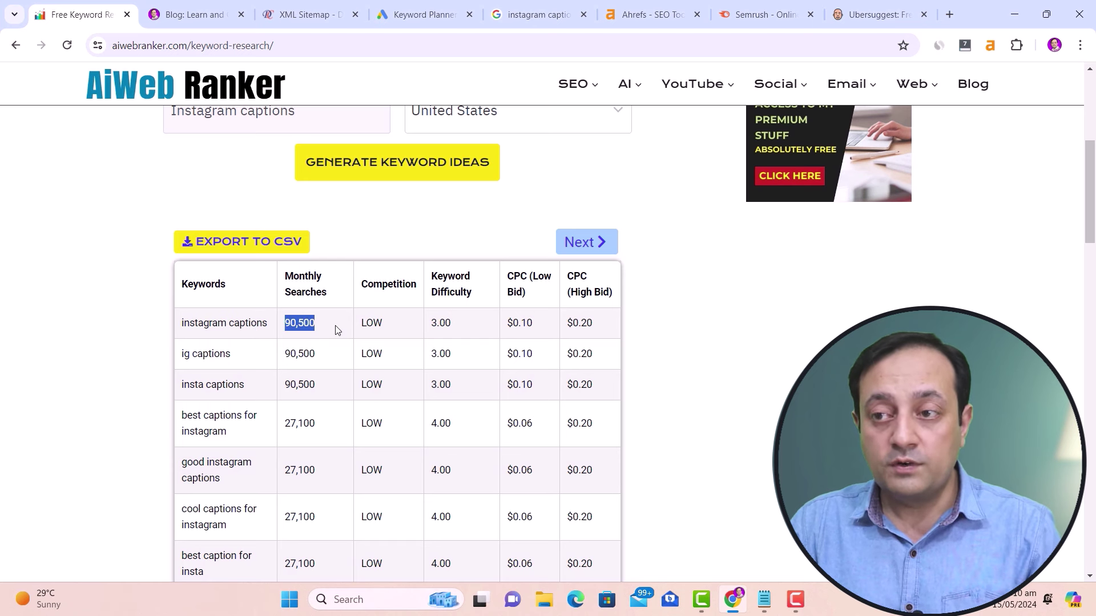
{"action": "left_click_drag", "start_coordinate": [232, 355], "coordinate": [188, 356]}
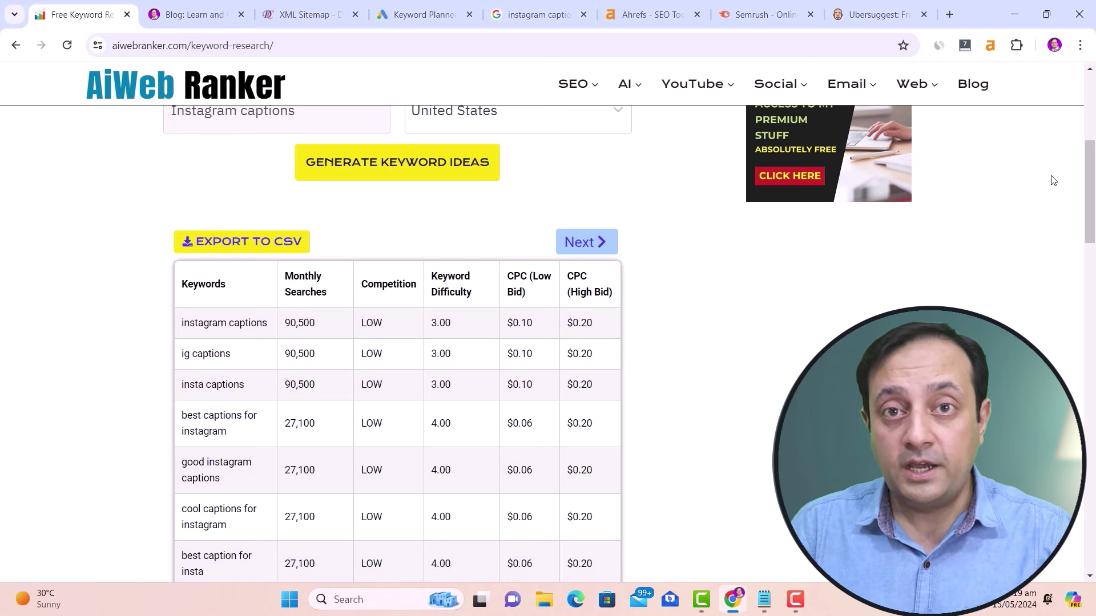
Enter "Instagram Captions" in Google's search box in a new tab to bring up its autocomplete suggestions
{"action": "key", "text": "ctrl+t"}
{"action": "left_click", "coordinate": [516, 311]}
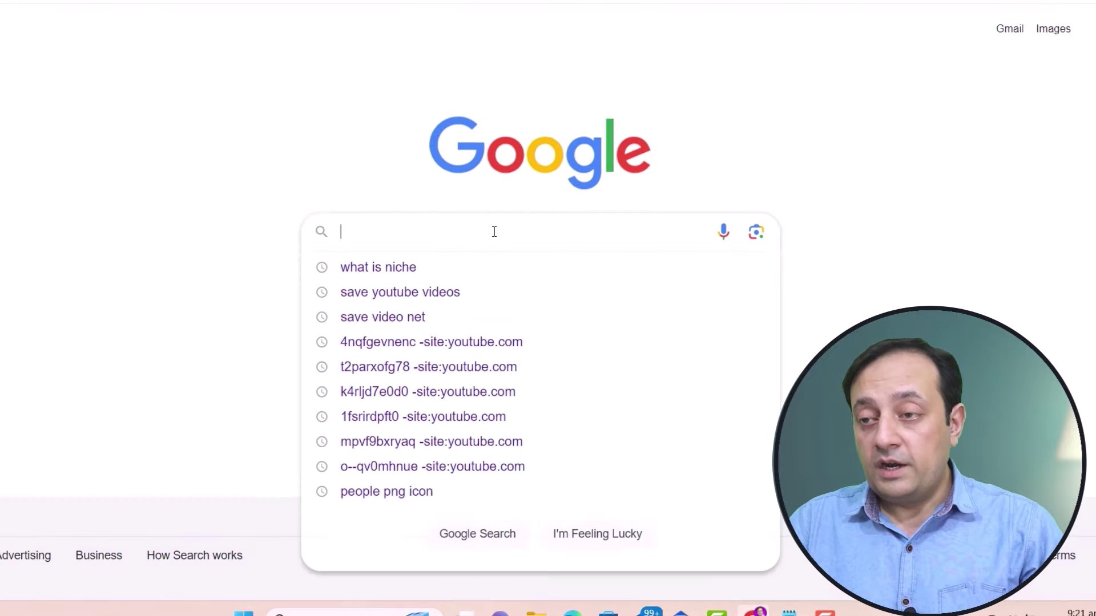
{"action": "type", "text": "Instagram Captions"}
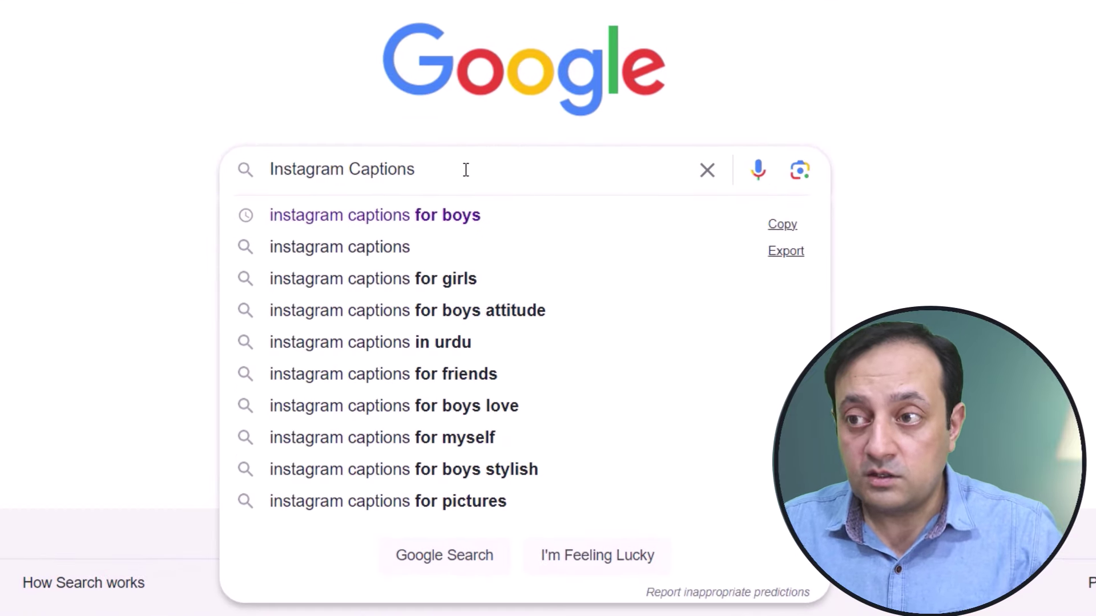
Copy the phrase "Instagram Captions" from Google's search box
{"action": "left_click_drag", "start_coordinate": [462, 169], "coordinate": [193, 171]}
{"action": "key", "text": "ctrl+c"}
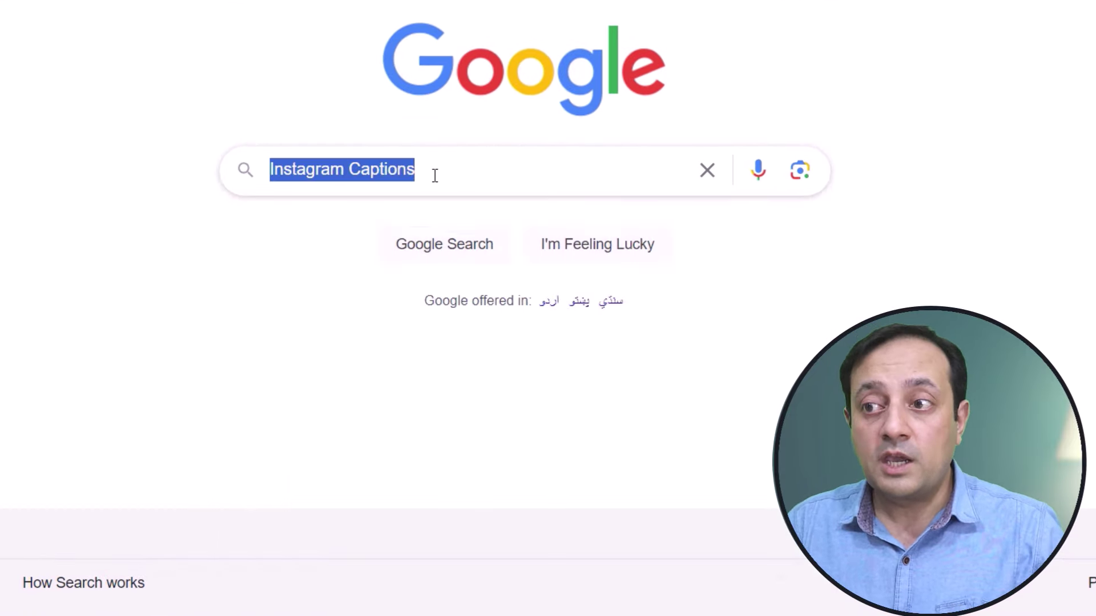
{"action": "left_click", "coordinate": [459, 171]}
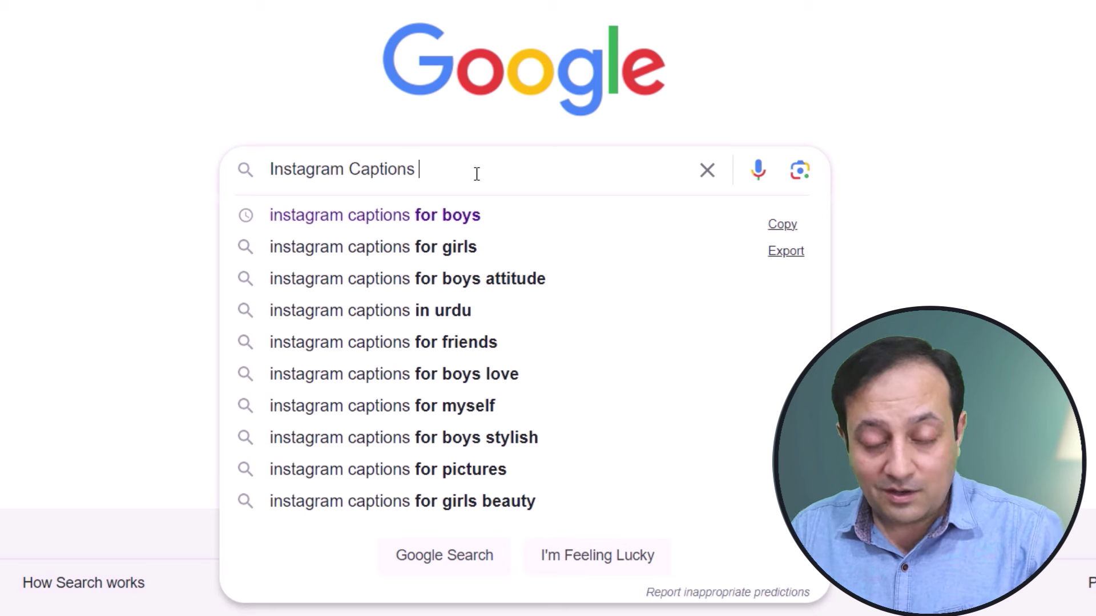
Extend "Instagram Captions" with the letters a, b, and c in turn to view Google's autocomplete suggestions for each
{"action": "type", "text": "a"}
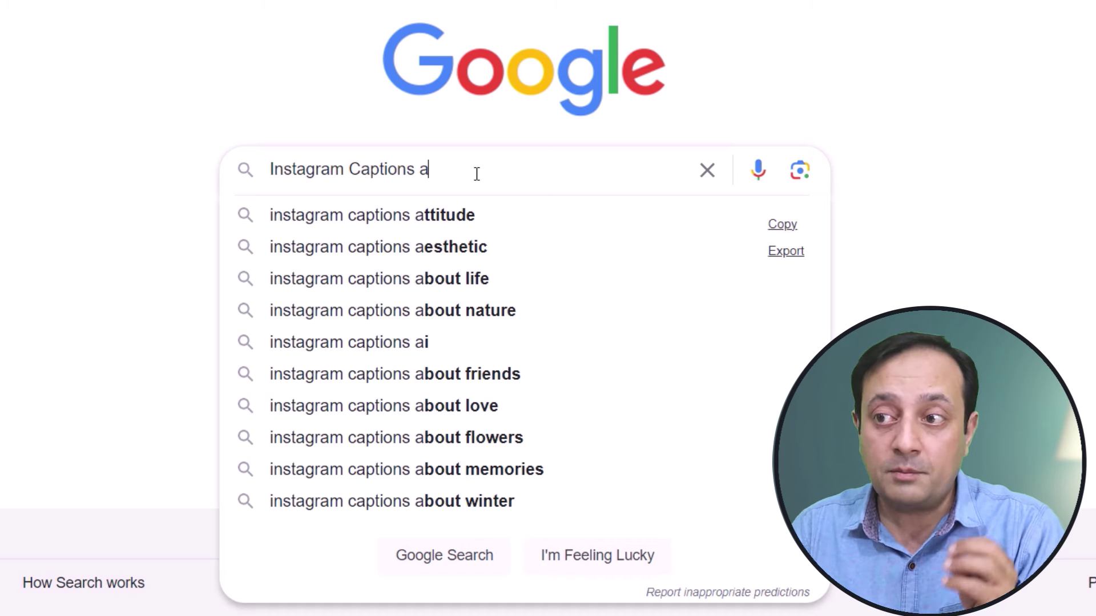
{"action": "key", "text": "BackSpace"}
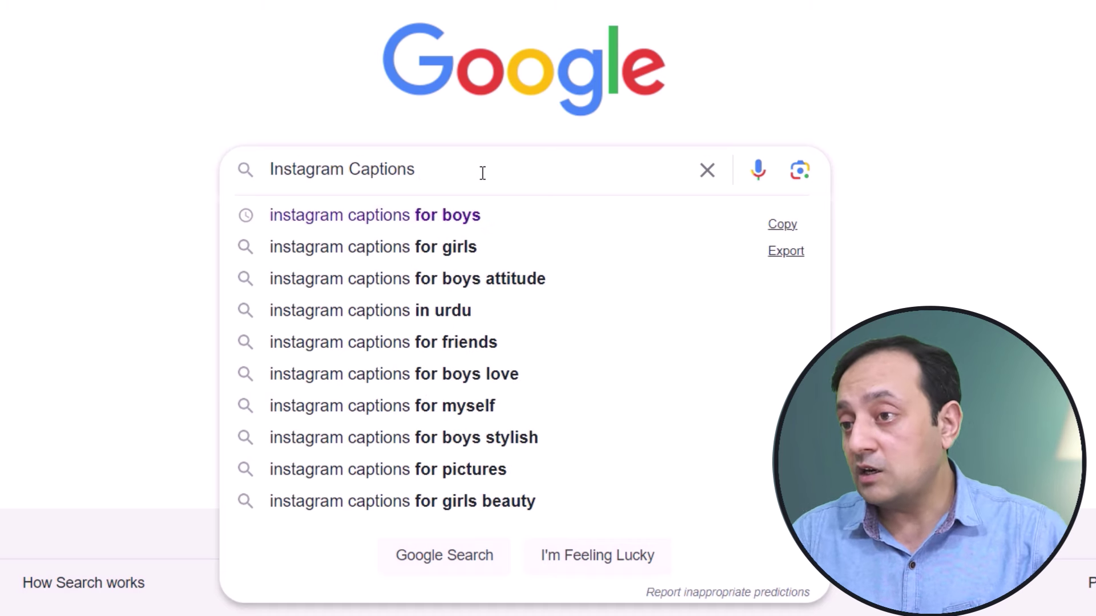
{"action": "type", "text": "b"}
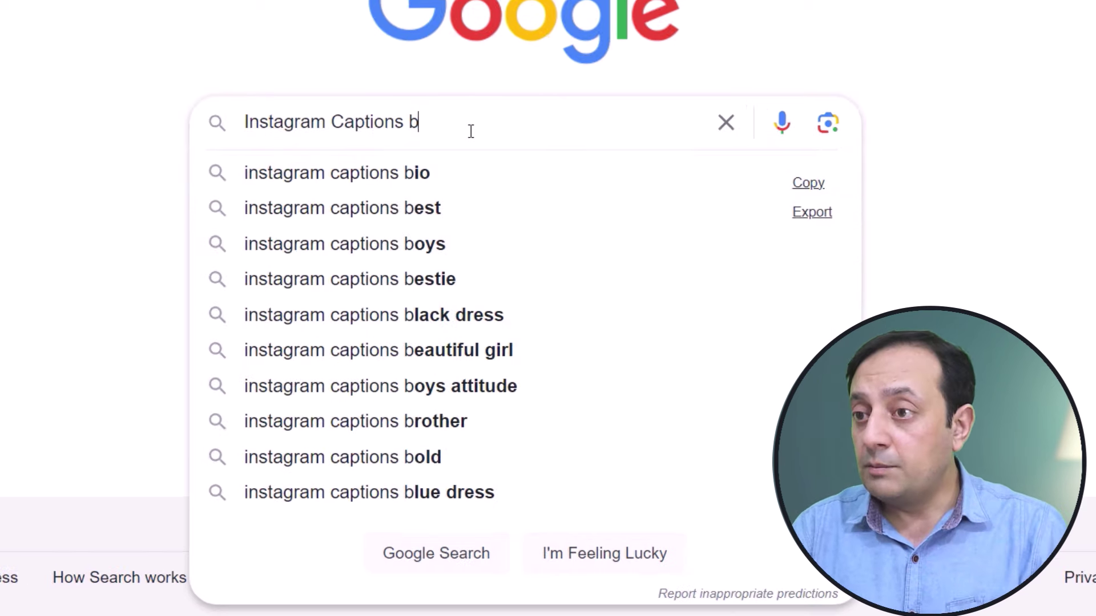
{"action": "key", "text": "BackSpace"}
{"action": "type", "text": "c"}
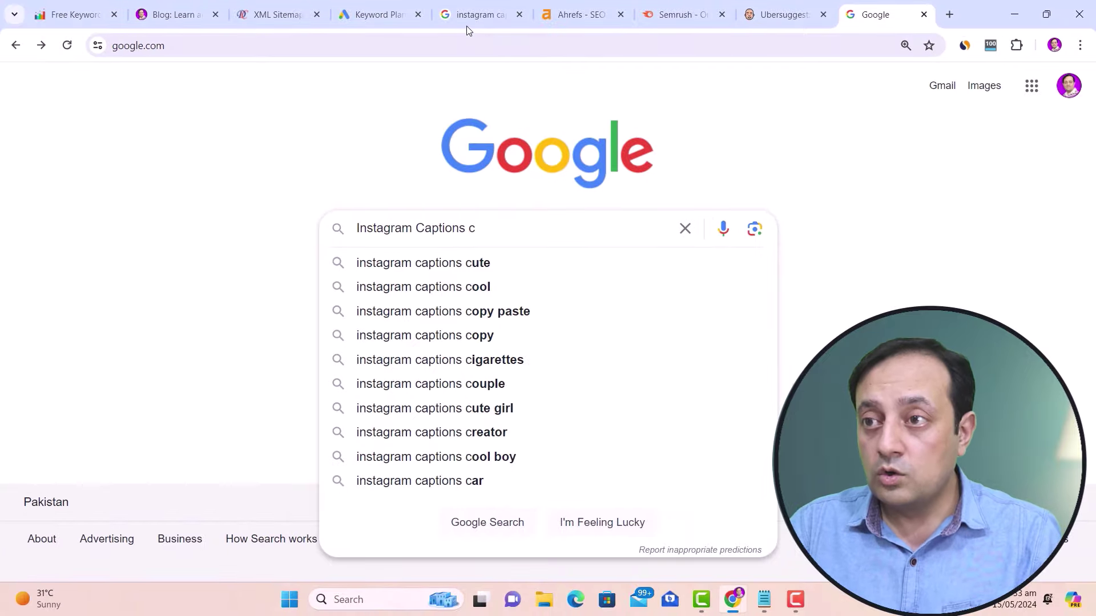
Return to the Google results for "instagram captions for girls" and highlight the related searches near the end of the page
{"action": "left_click", "coordinate": [475, 12]}
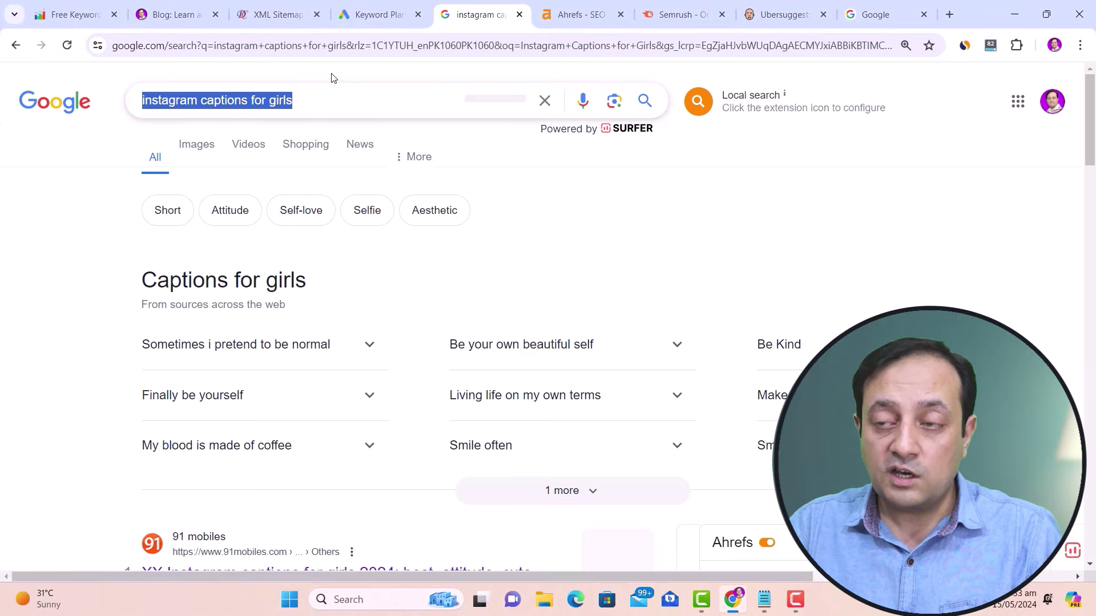
{"action": "left_click_drag", "start_coordinate": [334, 89], "coordinate": [122, 103]}
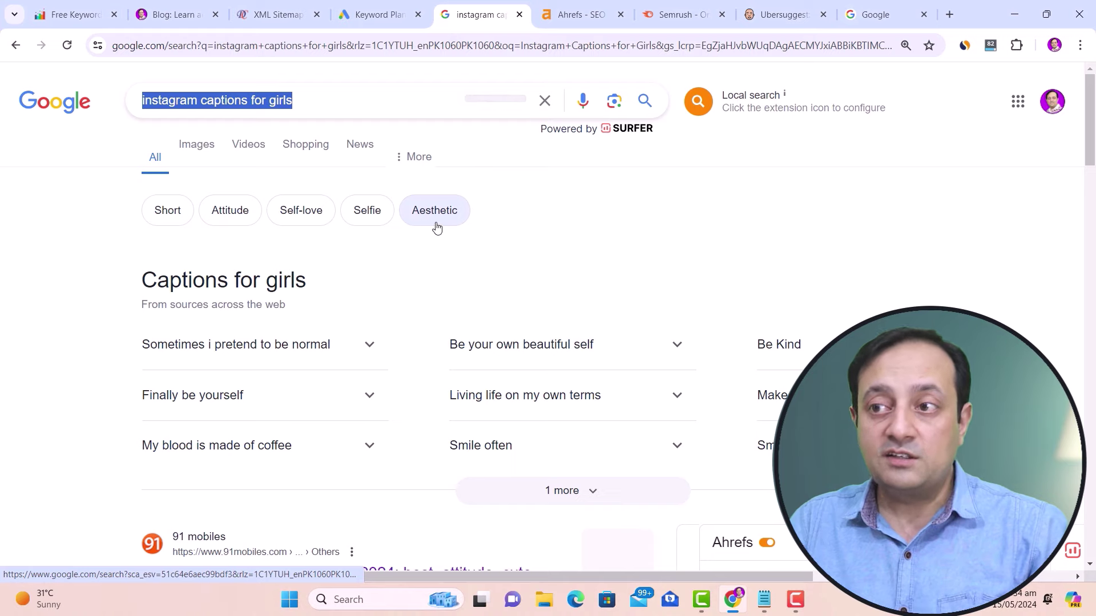
{"action": "left_click_drag", "start_coordinate": [1090, 101], "coordinate": [1090, 491]}
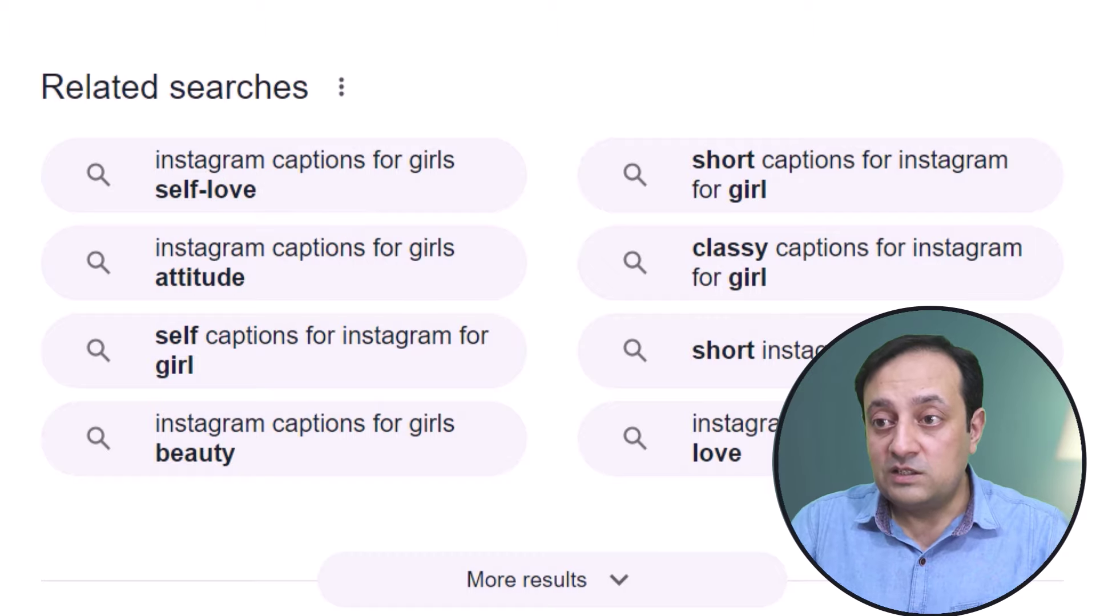
{"action": "left_click_drag", "start_coordinate": [57, 165], "coordinate": [793, 465]}
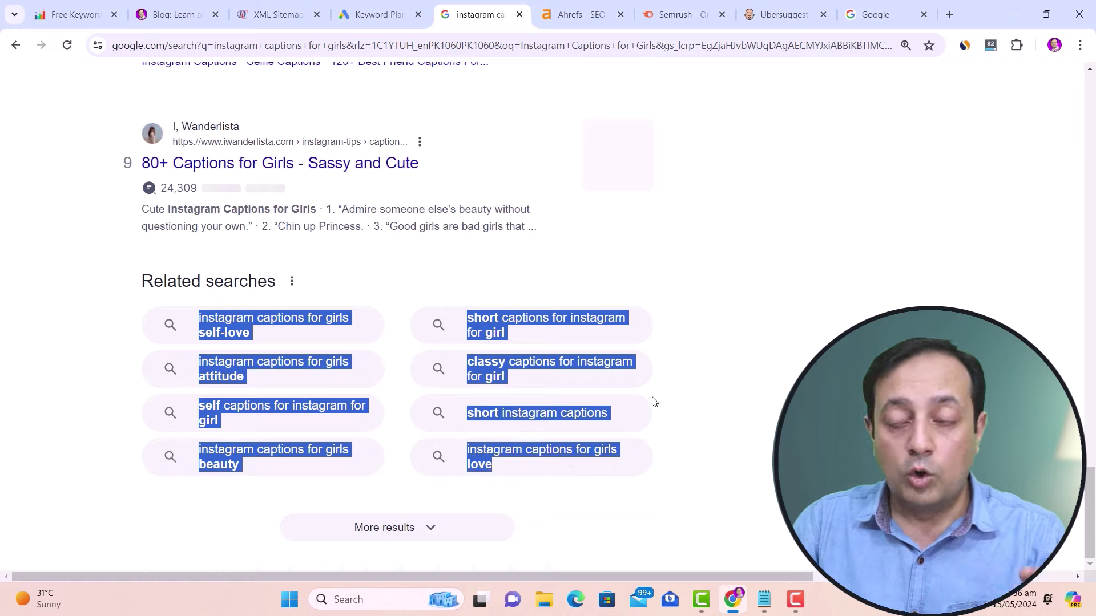
Find the People also ask section in the same results and highlight its questions
{"action": "scroll", "coordinate": [653, 399], "scroll_direction": "up", "scroll_amount": 15}
{"action": "scroll", "coordinate": [655, 401], "scroll_direction": "up", "scroll_amount": 5}
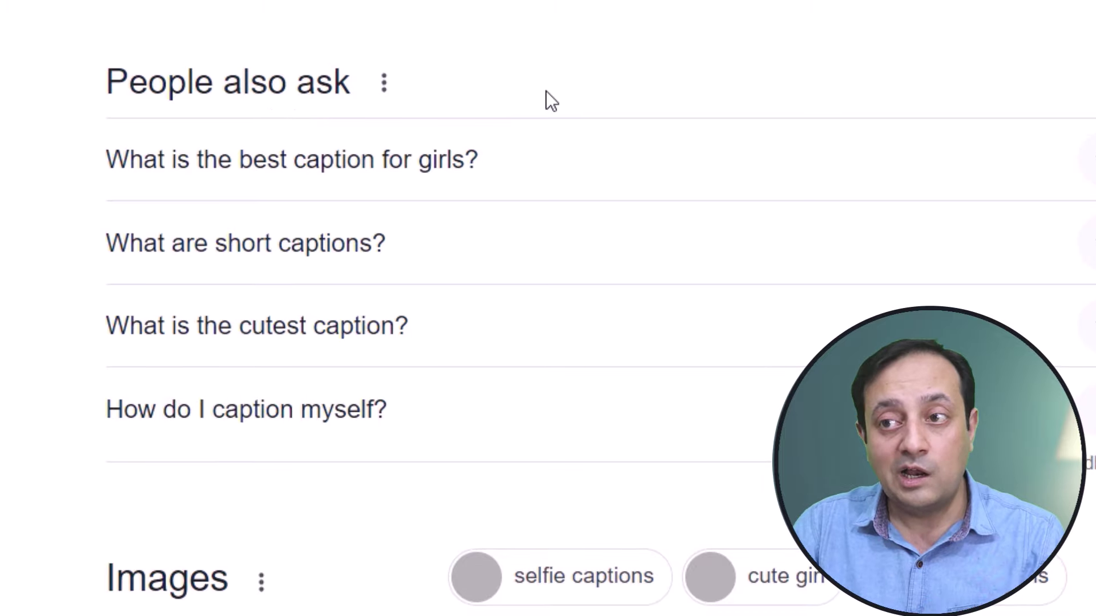
{"action": "left_click_drag", "start_coordinate": [75, 158], "coordinate": [475, 411]}
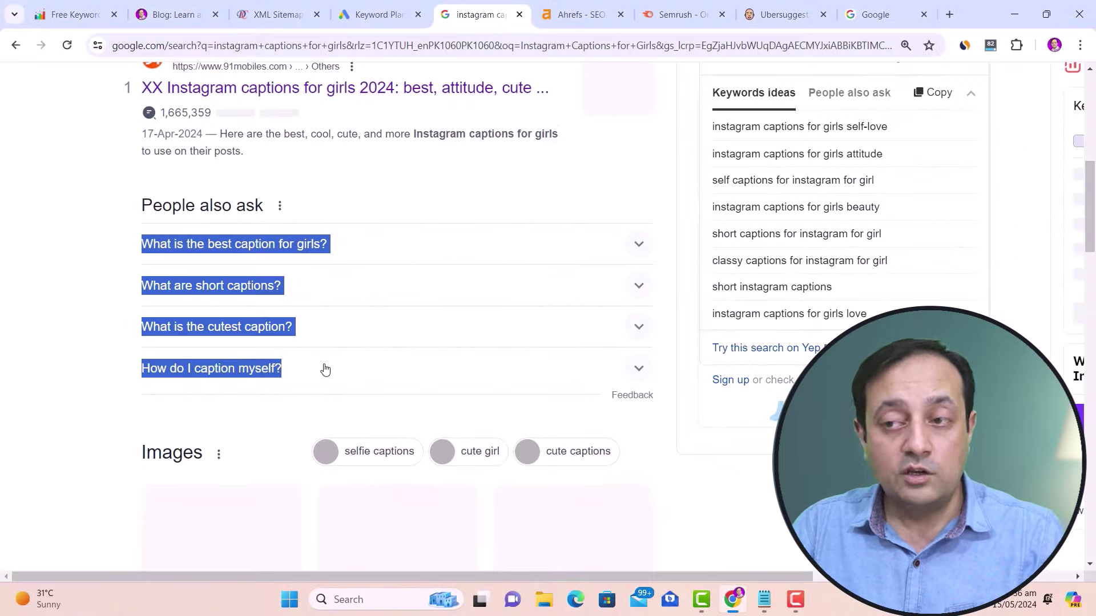
Open Google Ads Keyword Planner in a new browser tab
{"action": "left_click", "coordinate": [949, 16]}
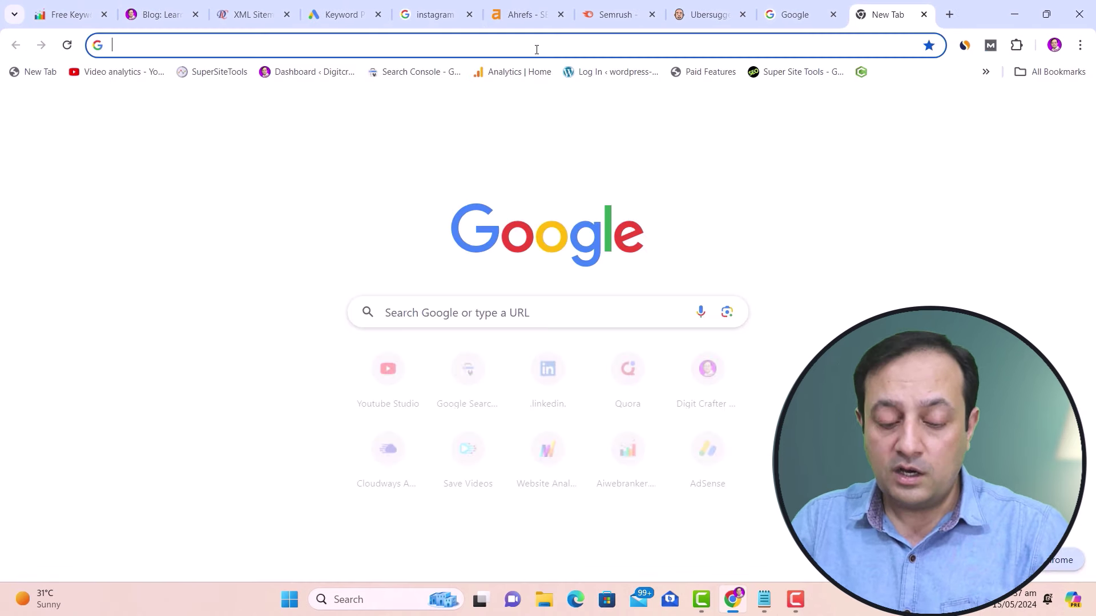
{"action": "type", "text": "keyw"}
{"action": "key", "text": "Return"}
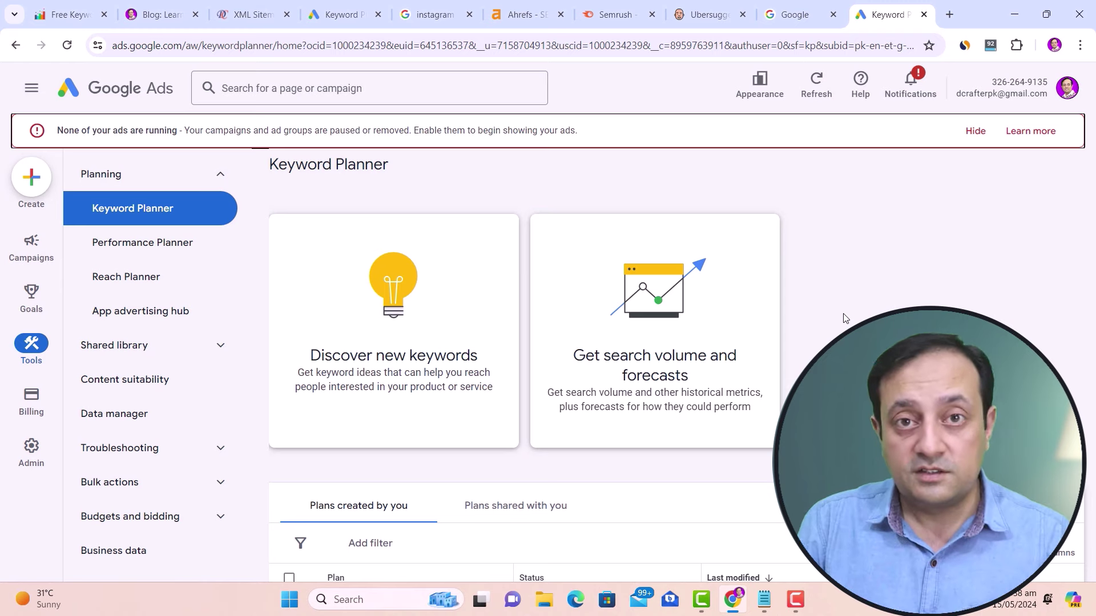
Discover new keywords for "Instagram Captions" and get the keyword idea results
{"action": "left_click", "coordinate": [435, 333]}
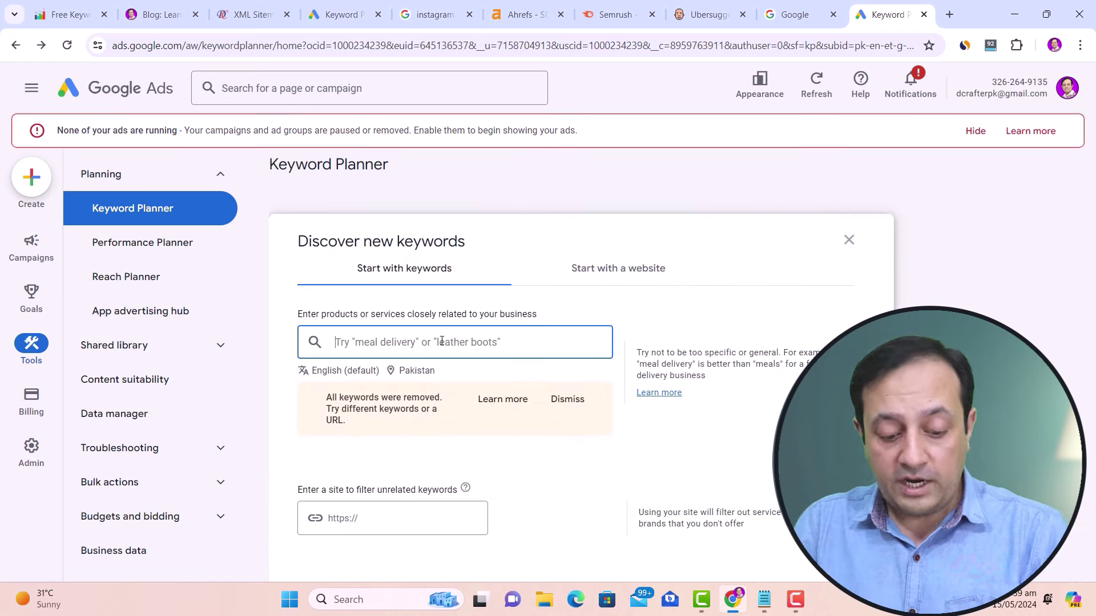
{"action": "key", "text": "ctrl+v"}
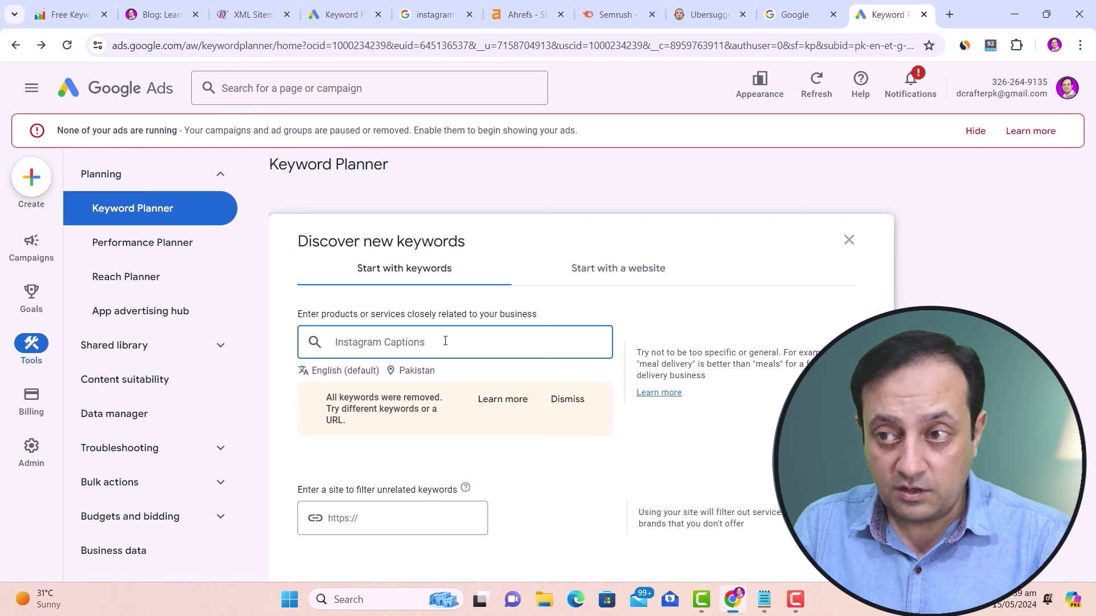
{"action": "scroll", "coordinate": [413, 411], "scroll_direction": "down", "scroll_amount": 2}
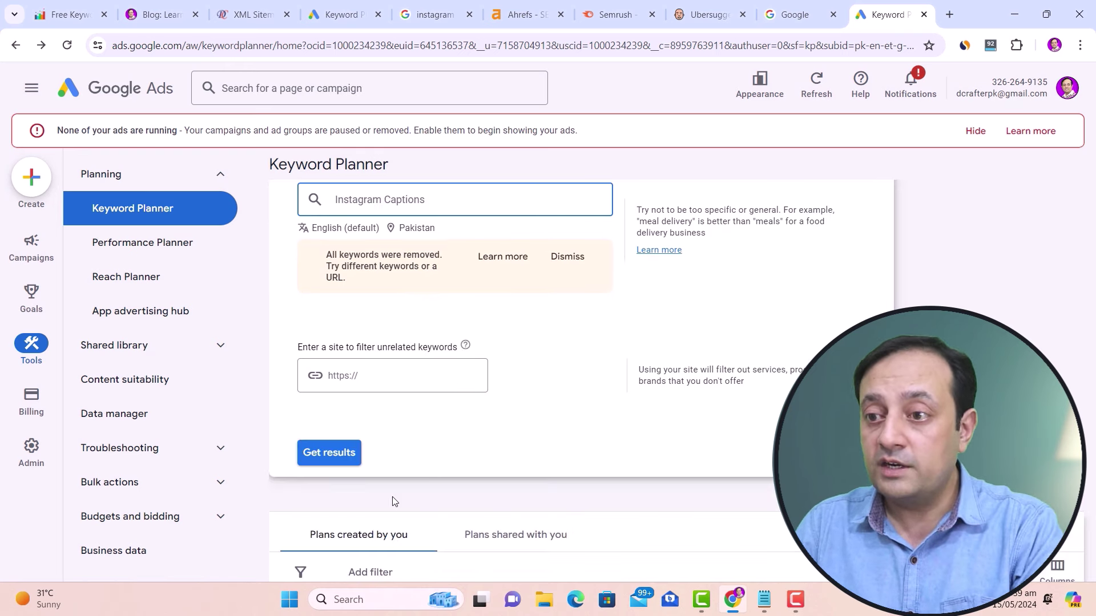
{"action": "key", "text": "Return"}
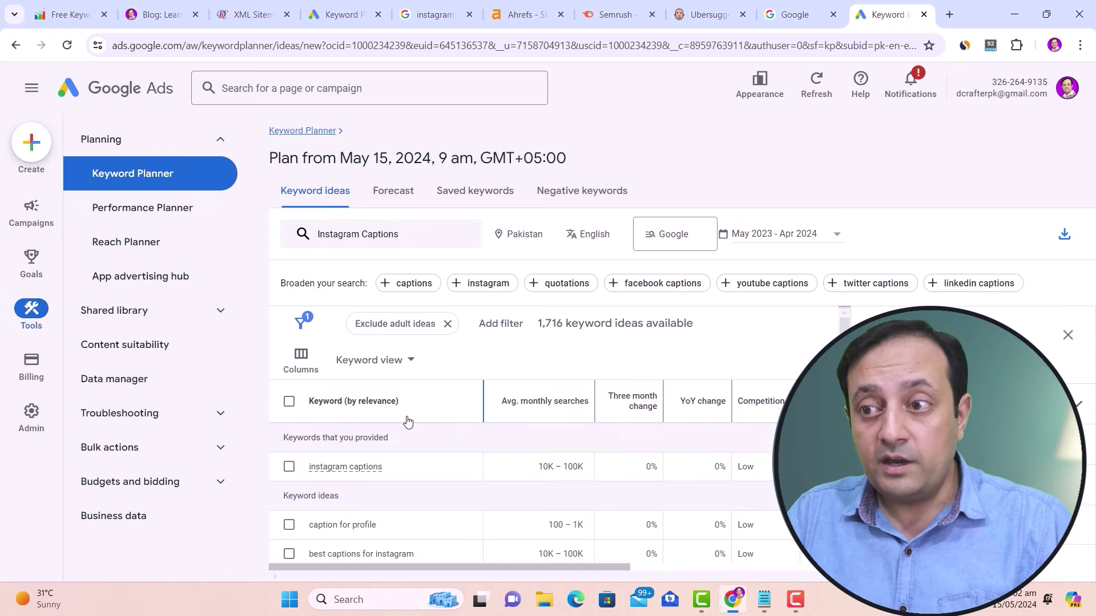
Look through the suggested keywords with their monthly searches and competition, and show the download format options for the keyword ideas
{"action": "scroll", "coordinate": [420, 506], "scroll_direction": "down", "scroll_amount": 6}
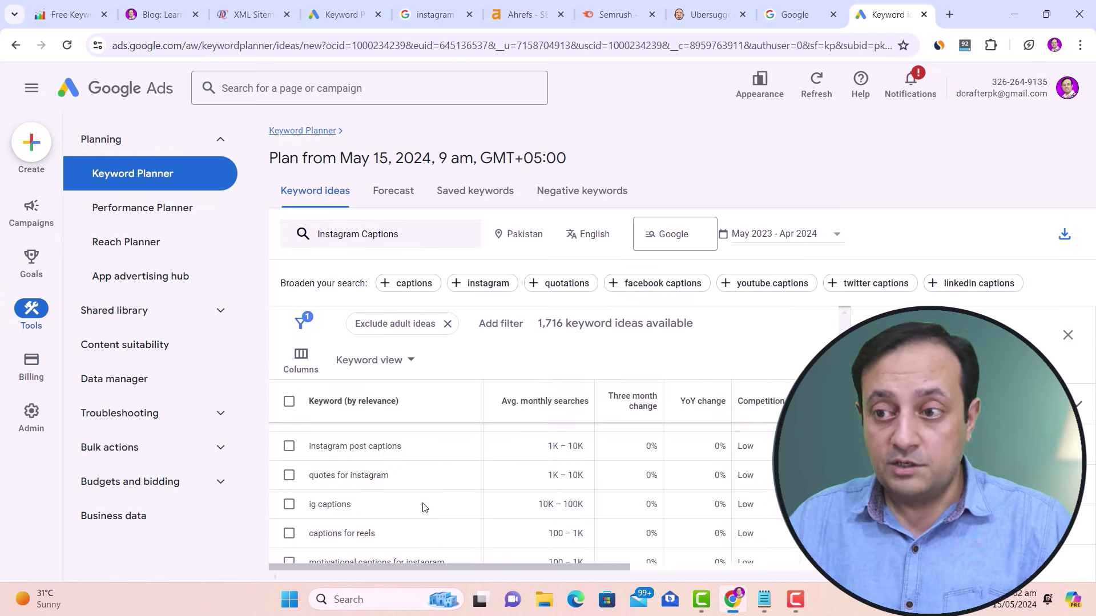
{"action": "scroll", "coordinate": [400, 499], "scroll_direction": "up", "scroll_amount": 3}
{"action": "scroll", "coordinate": [379, 494], "scroll_direction": "down", "scroll_amount": 3}
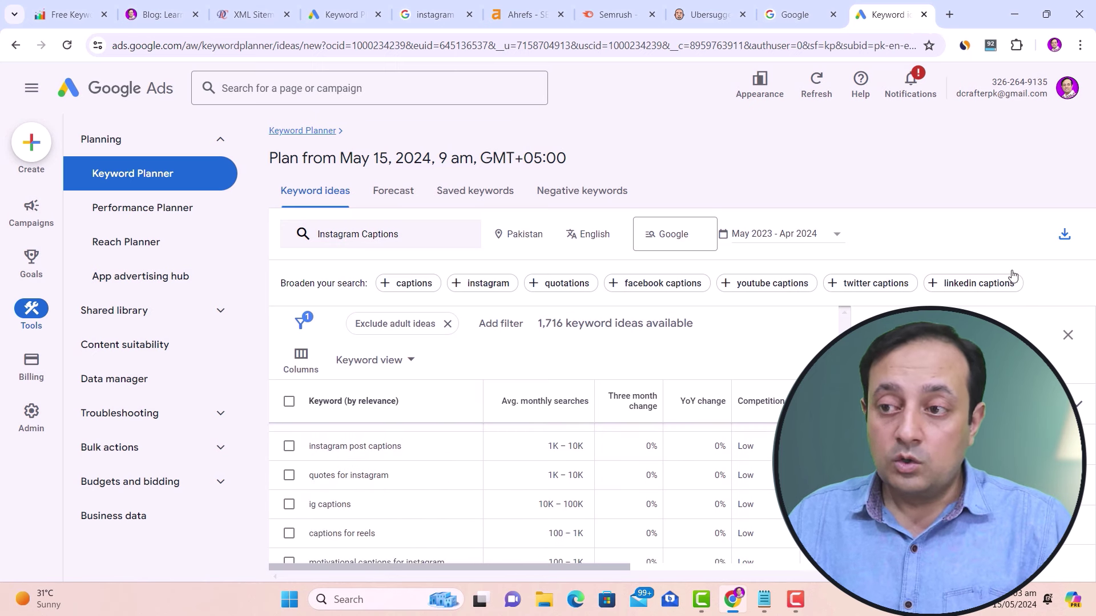
{"action": "left_click", "coordinate": [1066, 237]}
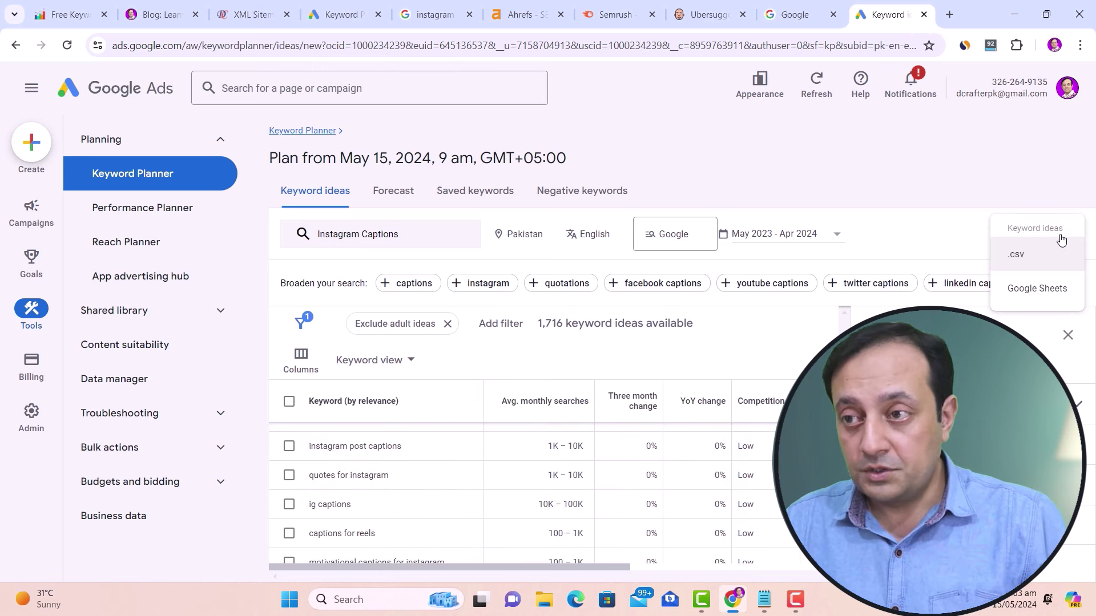
Return to the AiWeb Ranker site and review the AI content plan for "Instagram Captions for Girls", including its keywords and entities
{"action": "left_click", "coordinate": [71, 14]}
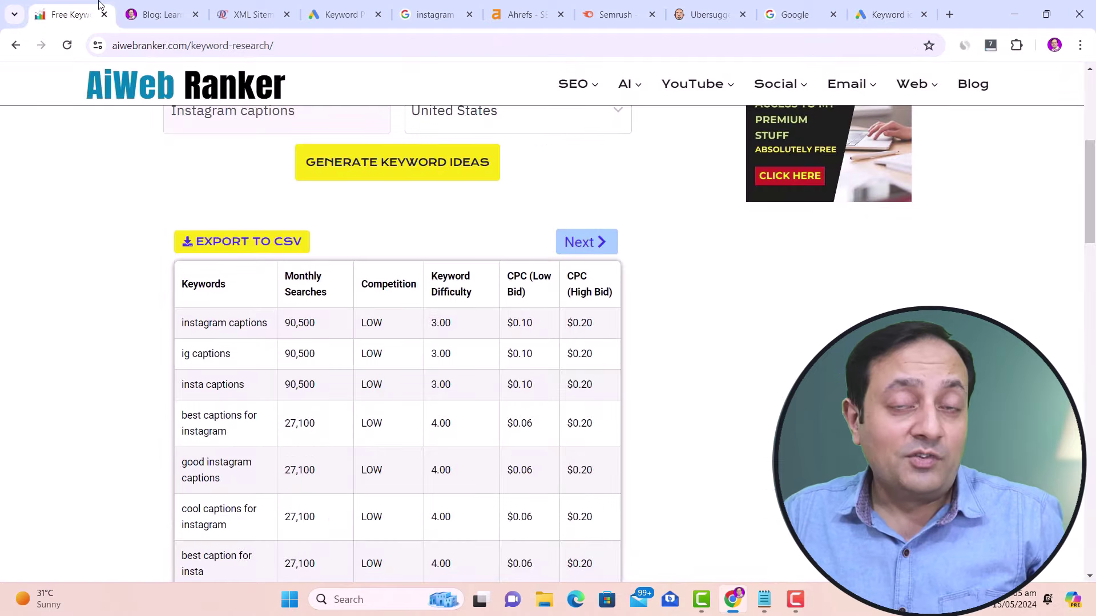
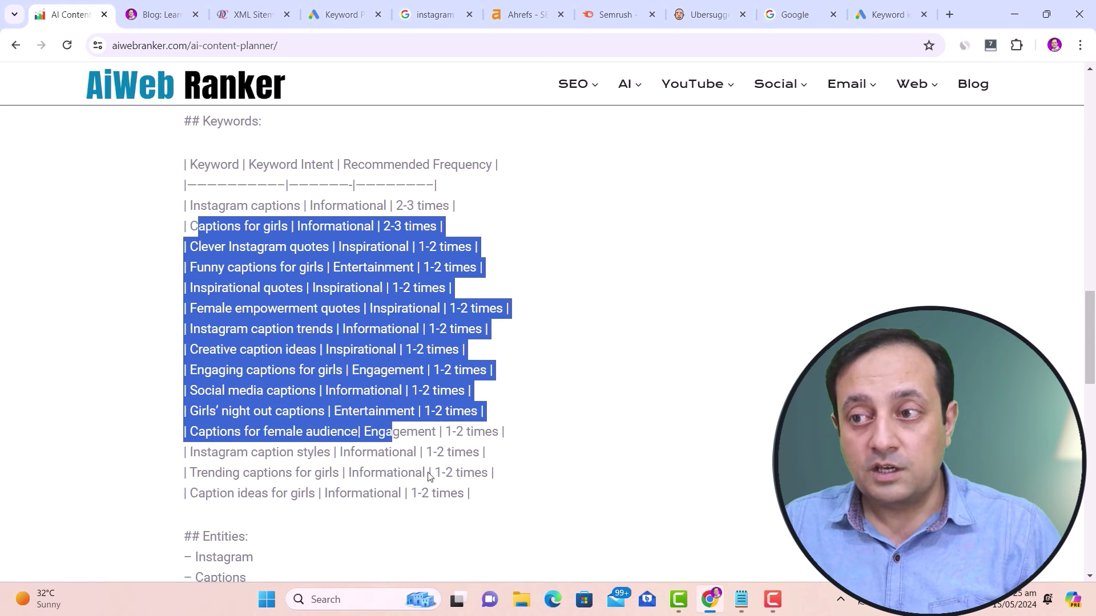
{"action": "scroll", "coordinate": [467, 501], "scroll_direction": "down", "scroll_amount": 3}
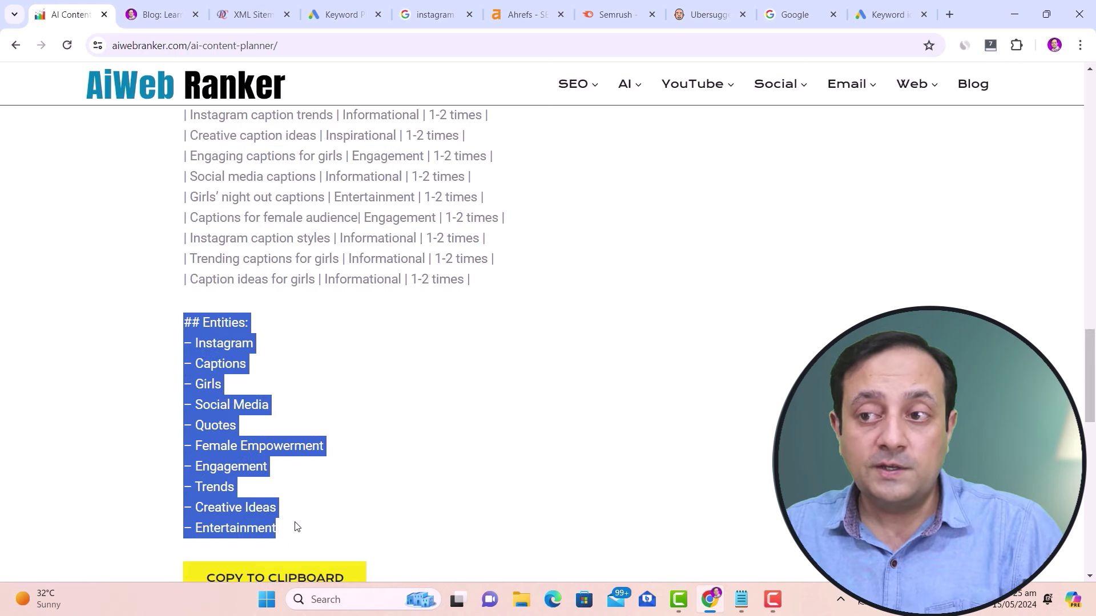
{"action": "scroll", "coordinate": [298, 498], "scroll_direction": "down", "scroll_amount": 1}
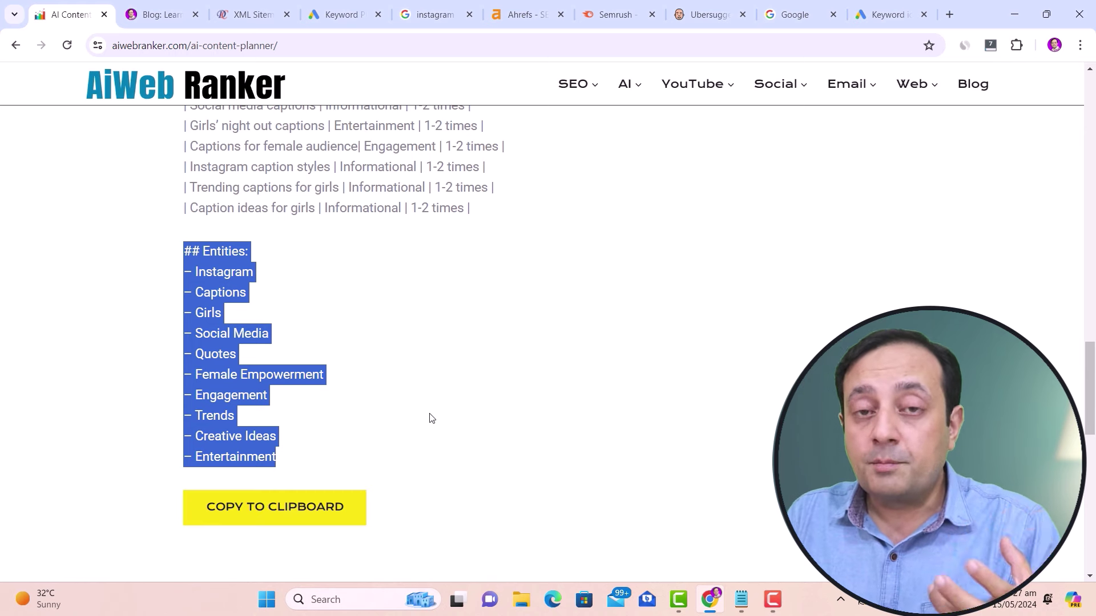
{"action": "scroll", "coordinate": [433, 416], "scroll_direction": "up", "scroll_amount": 20}
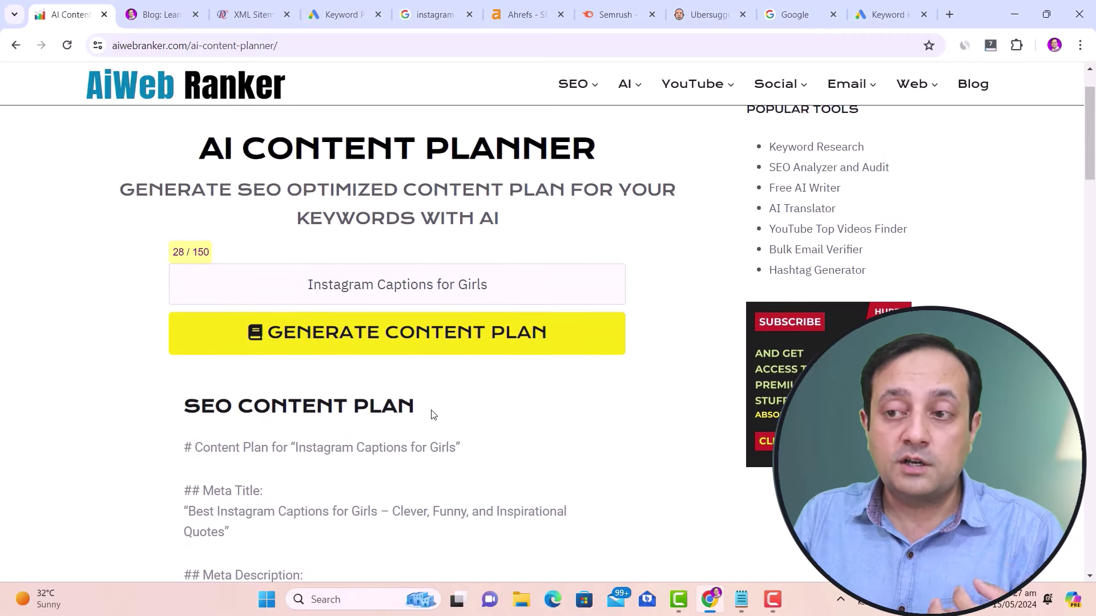
{"action": "scroll", "coordinate": [432, 416], "scroll_direction": "down", "scroll_amount": 2}
{"action": "scroll", "coordinate": [432, 415], "scroll_direction": "up", "scroll_amount": 2}
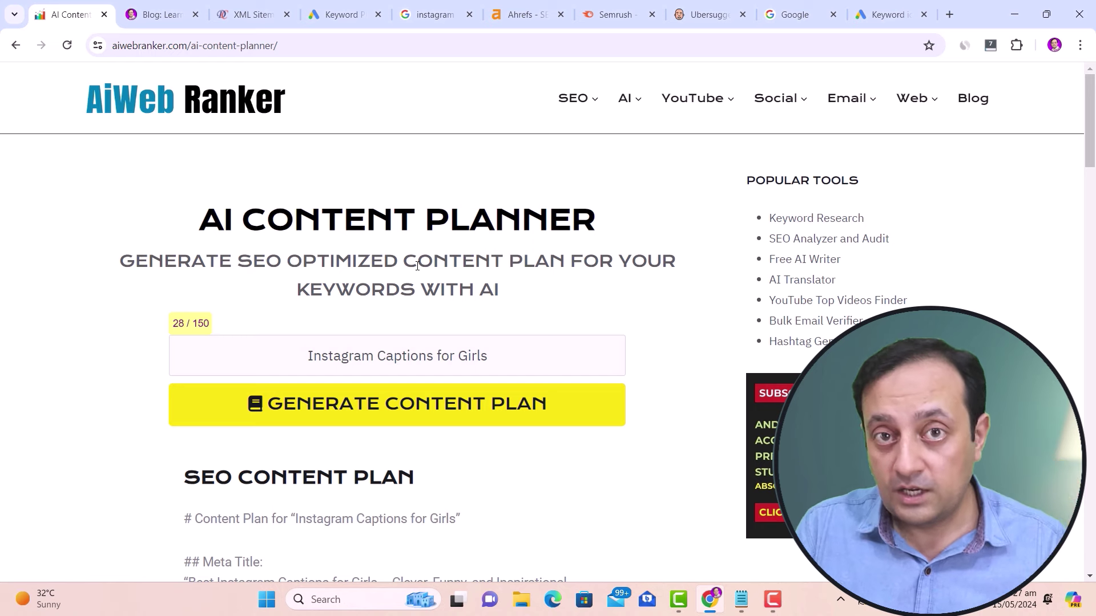
{"action": "scroll", "coordinate": [402, 301], "scroll_direction": "down", "scroll_amount": 1}
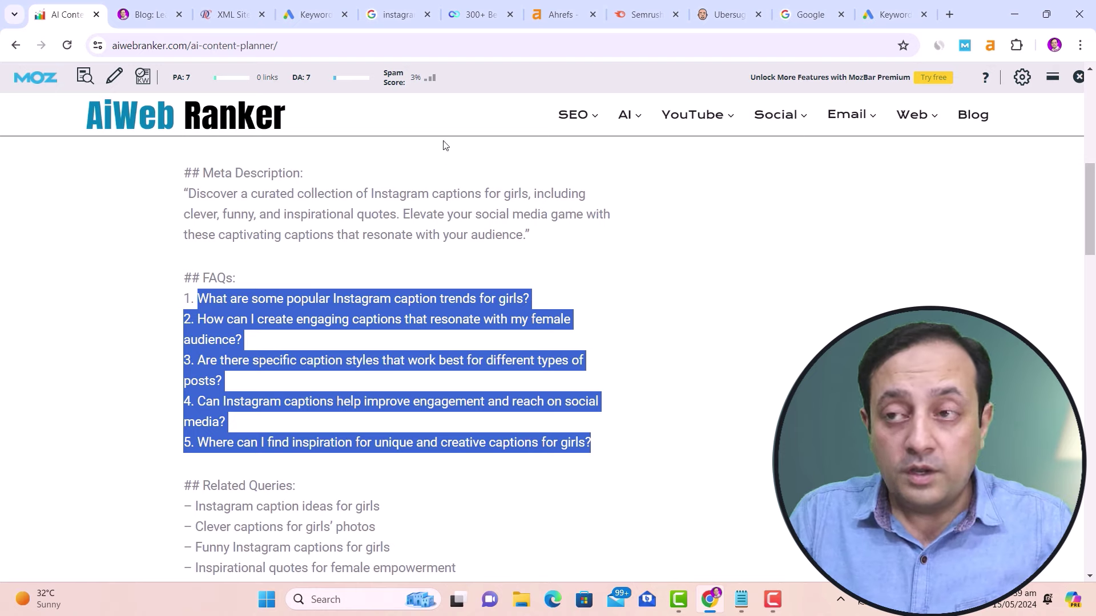
Go back to the Google results for "instagram captions for girls" and open the Arvin AI article in a new tab
{"action": "left_click", "coordinate": [394, 14]}
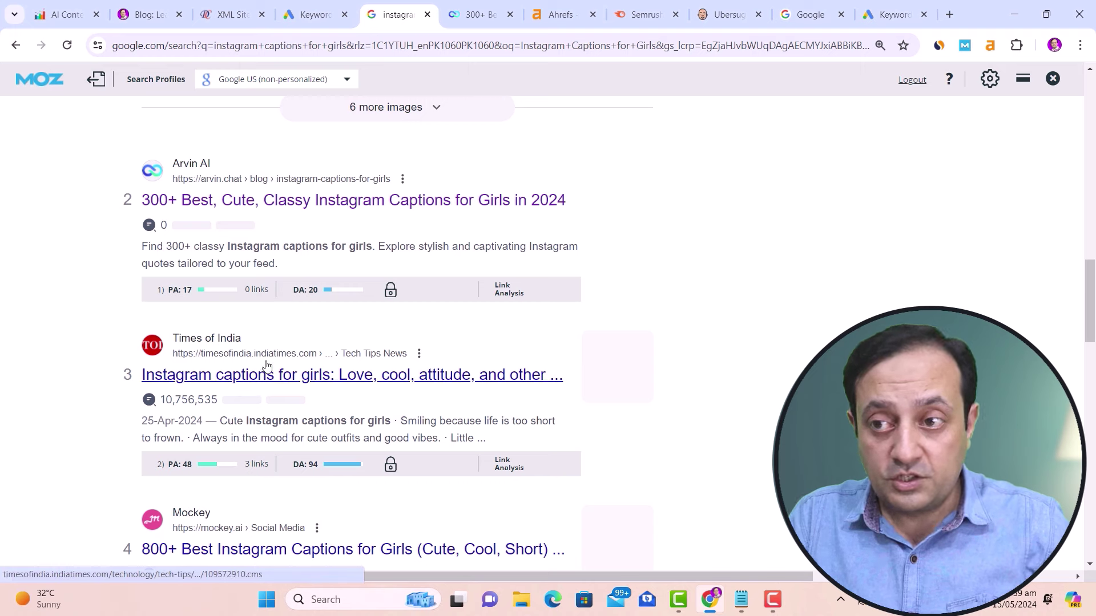
{"action": "scroll", "coordinate": [267, 371], "scroll_direction": "down", "scroll_amount": 1}
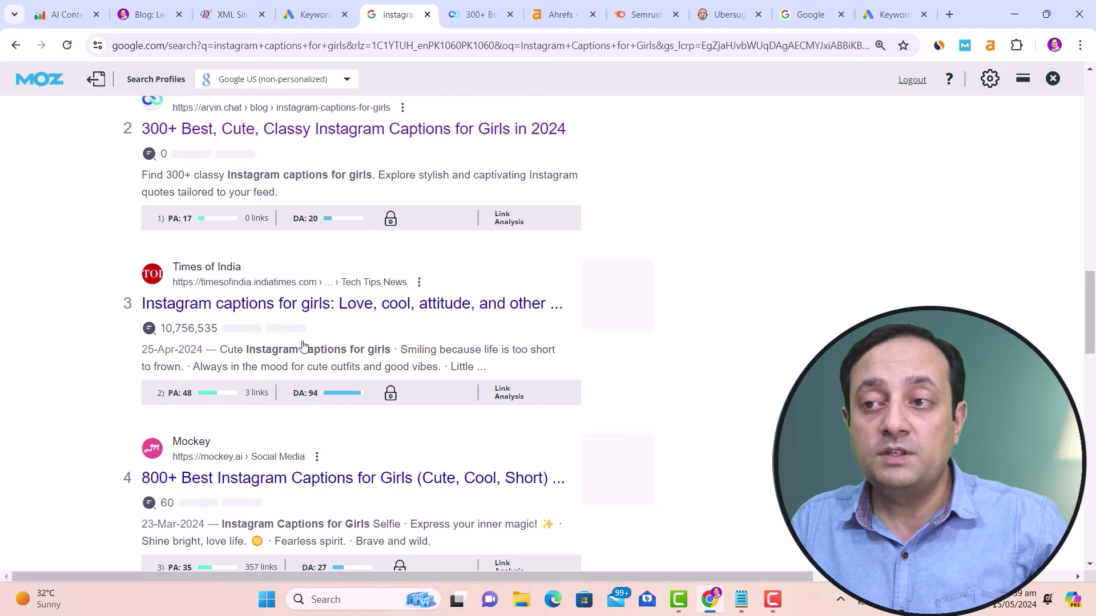
{"action": "scroll", "coordinate": [302, 346], "scroll_direction": "up", "scroll_amount": 3}
{"action": "right_click", "coordinate": [271, 344]}
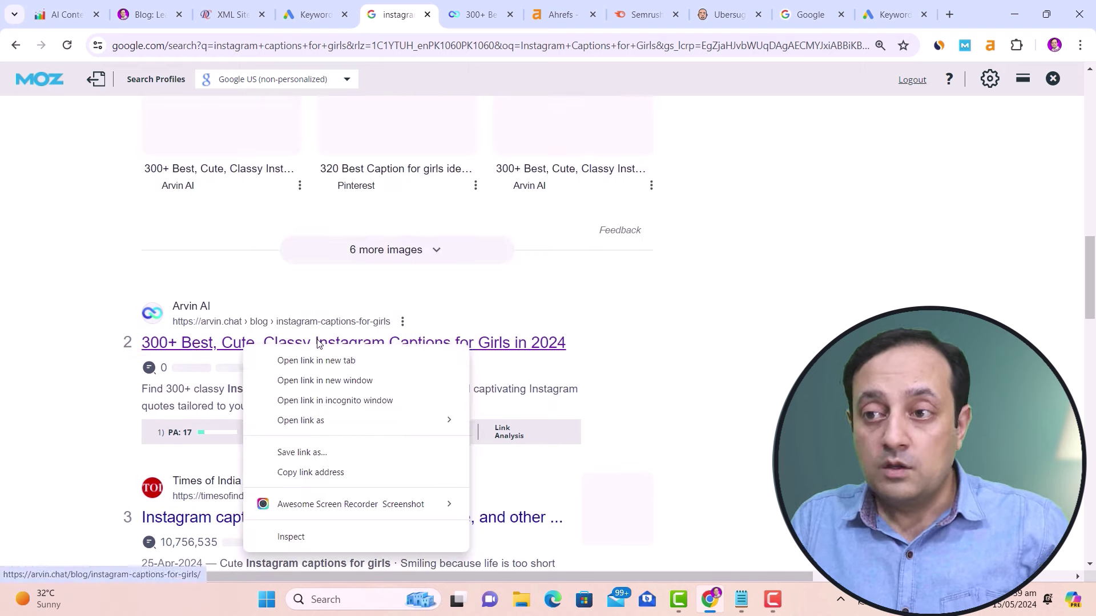
{"action": "left_click", "coordinate": [359, 337]}
{"action": "left_click", "coordinate": [442, 14]}
Read through the Arvin AI article from its introduction to the section on short Instagram captions for girls
{"action": "scroll", "coordinate": [311, 265], "scroll_direction": "down", "scroll_amount": 5}
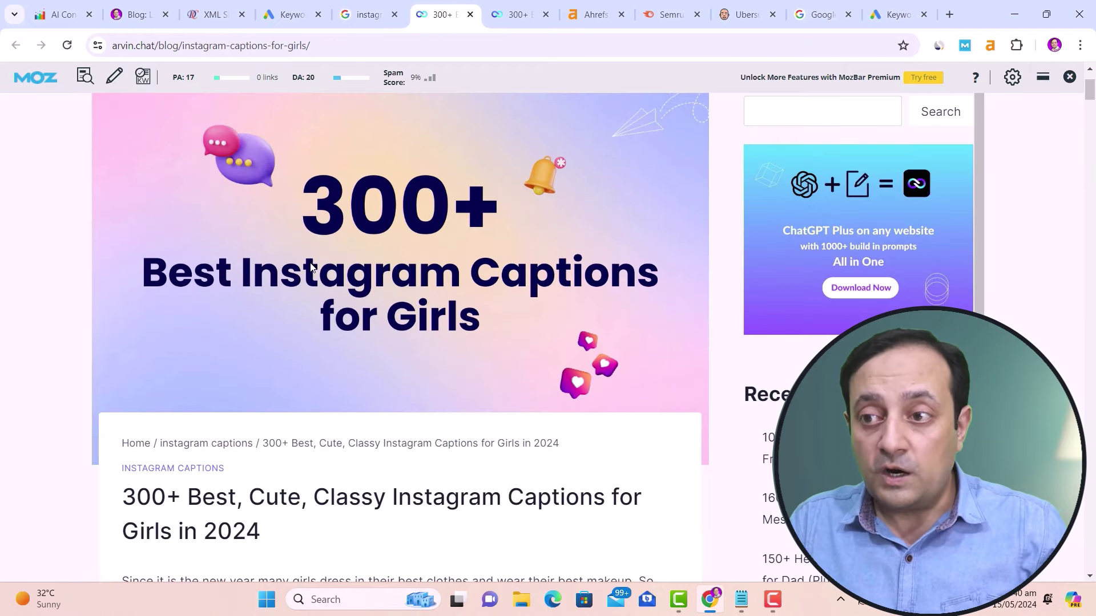
{"action": "scroll", "coordinate": [314, 268], "scroll_direction": "down", "scroll_amount": 2}
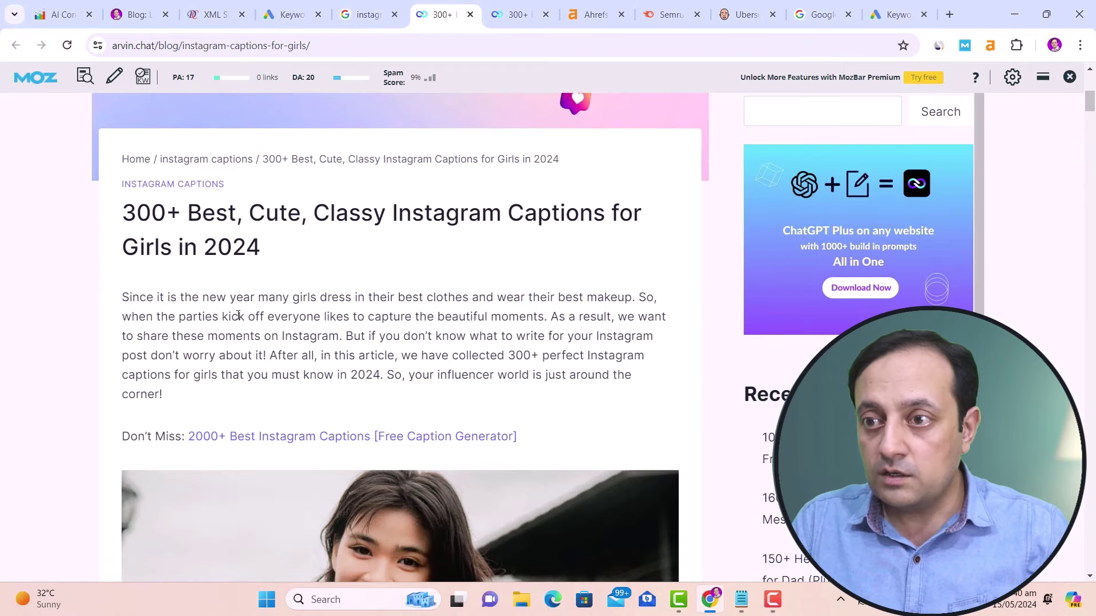
{"action": "scroll", "coordinate": [239, 314], "scroll_direction": "down", "scroll_amount": 2}
{"action": "scroll", "coordinate": [240, 314], "scroll_direction": "down", "scroll_amount": 18}
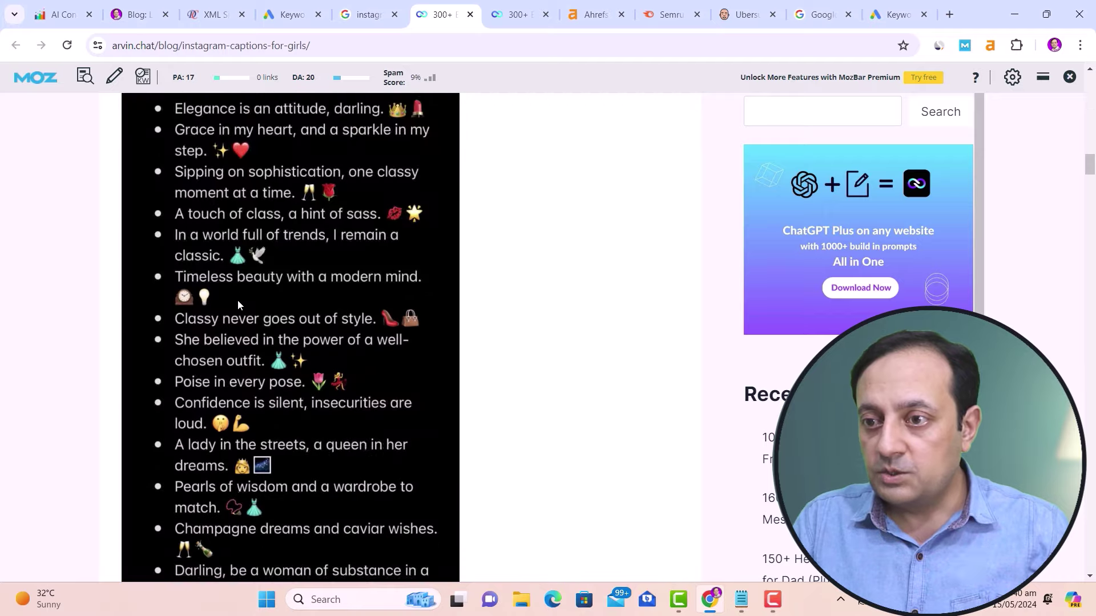
{"action": "scroll", "coordinate": [239, 305], "scroll_direction": "down", "scroll_amount": 2}
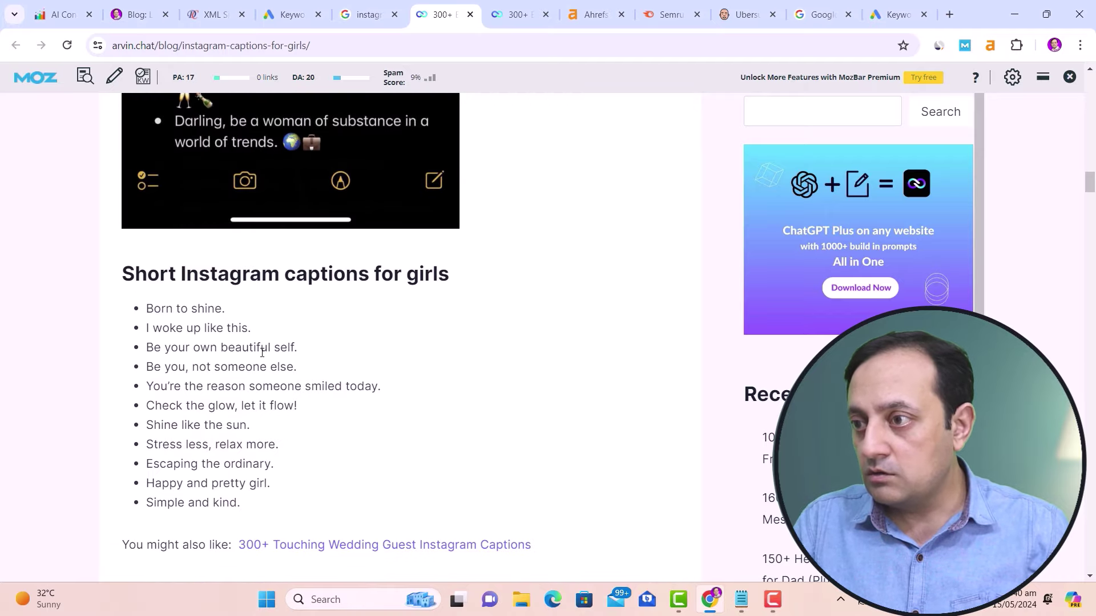
Open the Ahrefs content report for the Arvin AI article and check its meta title and description for the target keyword
{"action": "scroll", "coordinate": [262, 352], "scroll_direction": "down", "scroll_amount": 2}
{"action": "scroll", "coordinate": [286, 342], "scroll_direction": "up", "scroll_amount": 20}
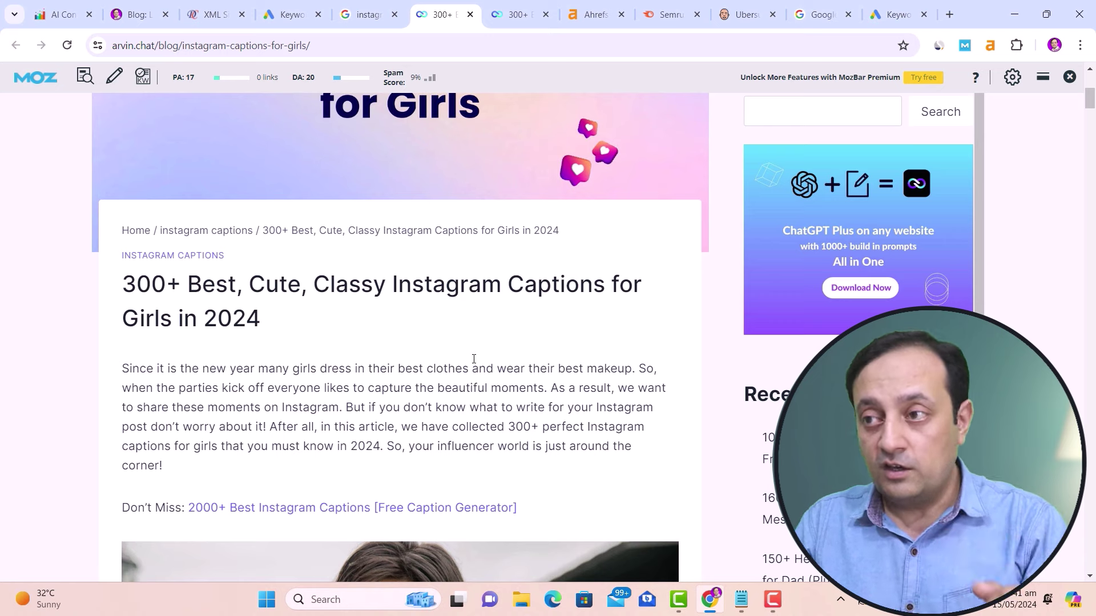
{"action": "left_click", "coordinate": [991, 47]}
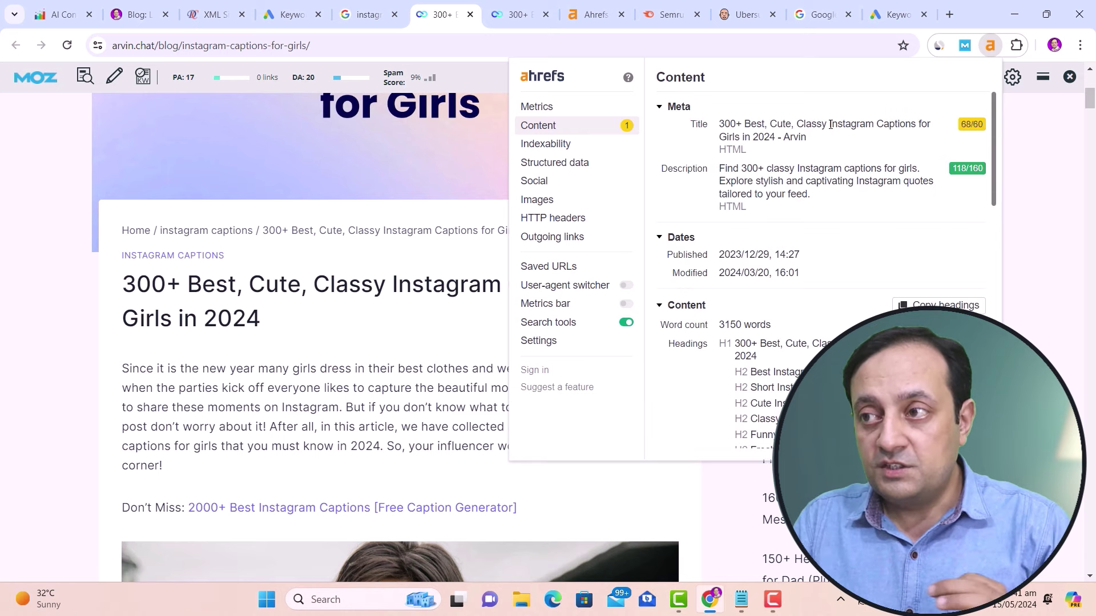
{"action": "left_click_drag", "start_coordinate": [830, 124], "coordinate": [741, 137]}
{"action": "mouse_move", "coordinate": [797, 169]}
{"action": "left_mouse_down"}
{"action": "mouse_move", "coordinate": [917, 167]}
{"action": "mouse_move", "coordinate": [797, 168]}
{"action": "left_mouse_up"}
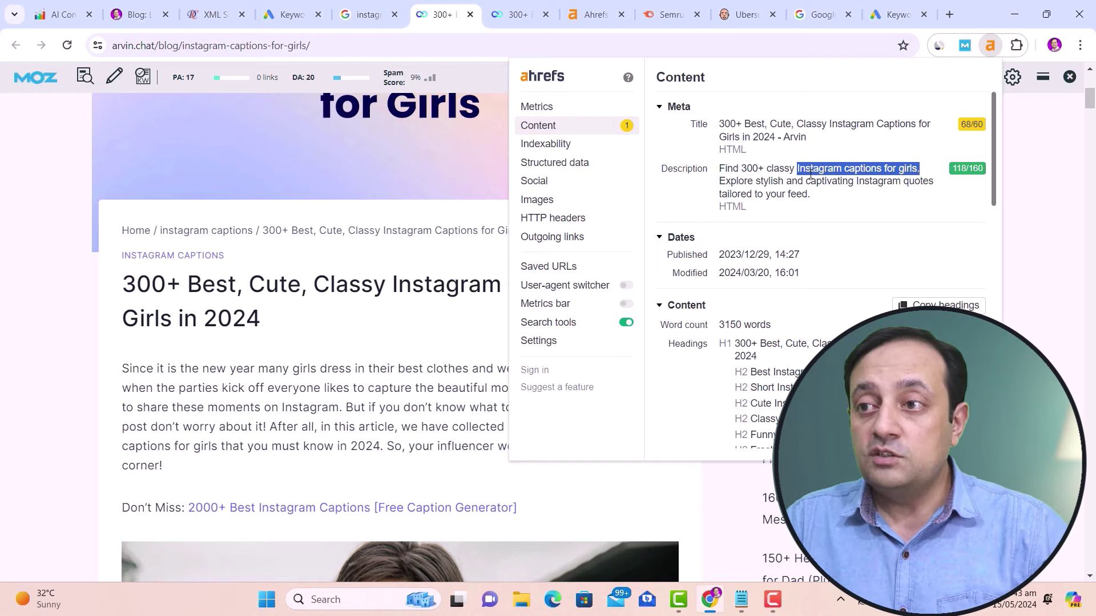
Switch to the AI content plan and highlight "Instagram Captions for Girls" in its meta title and meta description
{"action": "left_click", "coordinate": [51, 16]}
{"action": "left_click", "coordinate": [218, 191]}
{"action": "left_click_drag", "start_coordinate": [273, 194], "coordinate": [379, 194]}
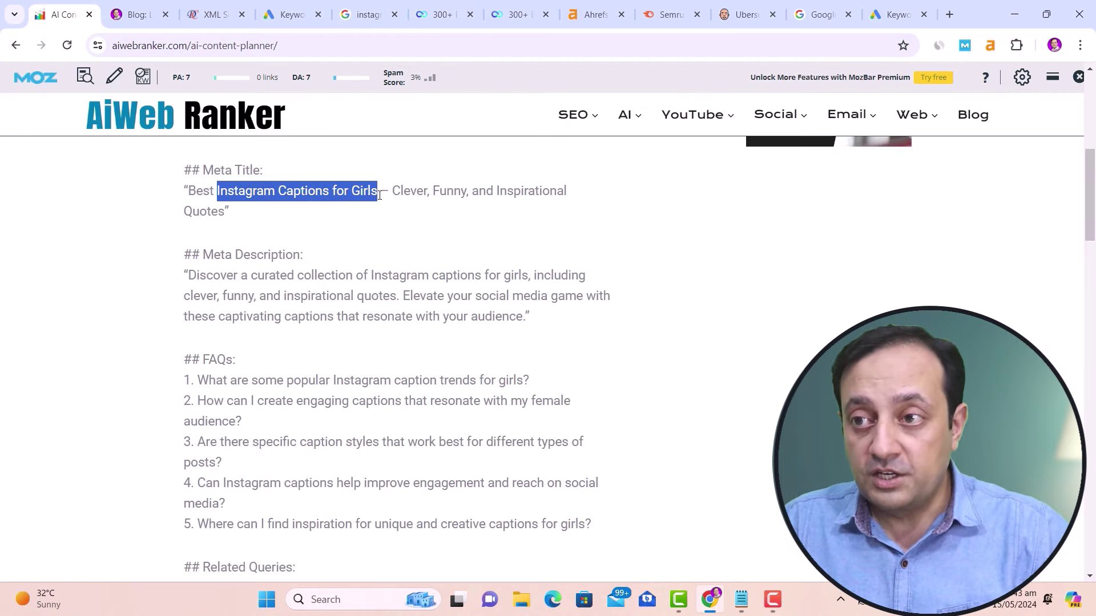
{"action": "left_click", "coordinate": [371, 276]}
{"action": "left_click_drag", "start_coordinate": [371, 277], "coordinate": [533, 278]}
Close the duplicate article tab and review the Arvin AI article's full heading structure in the Ahrefs content report, highlighting the H2 keywords
{"action": "left_click", "coordinate": [456, 14]}
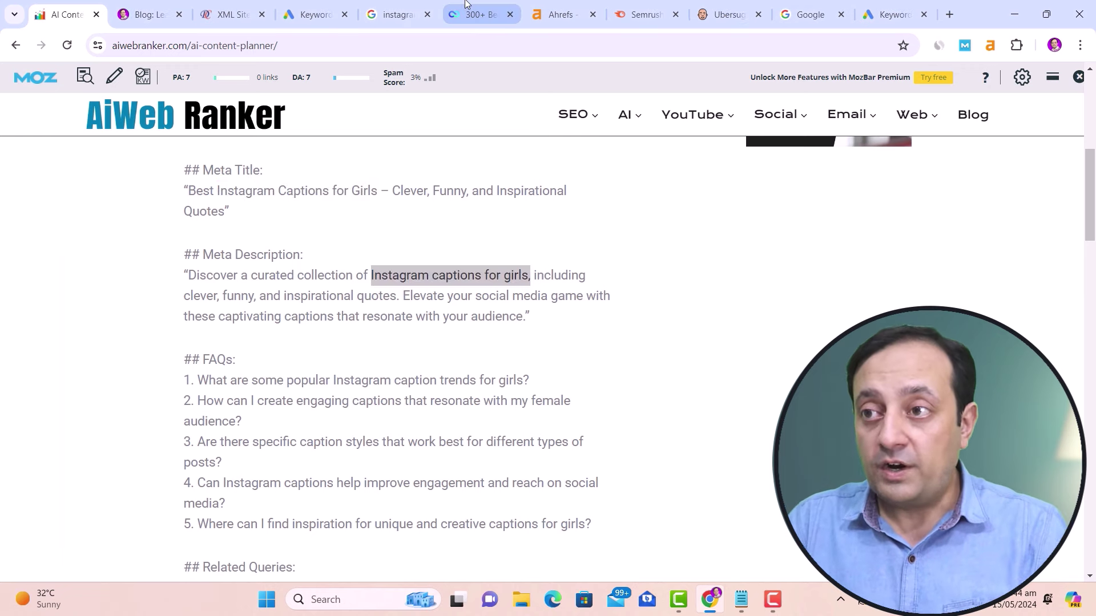
{"action": "left_click", "coordinate": [990, 45]}
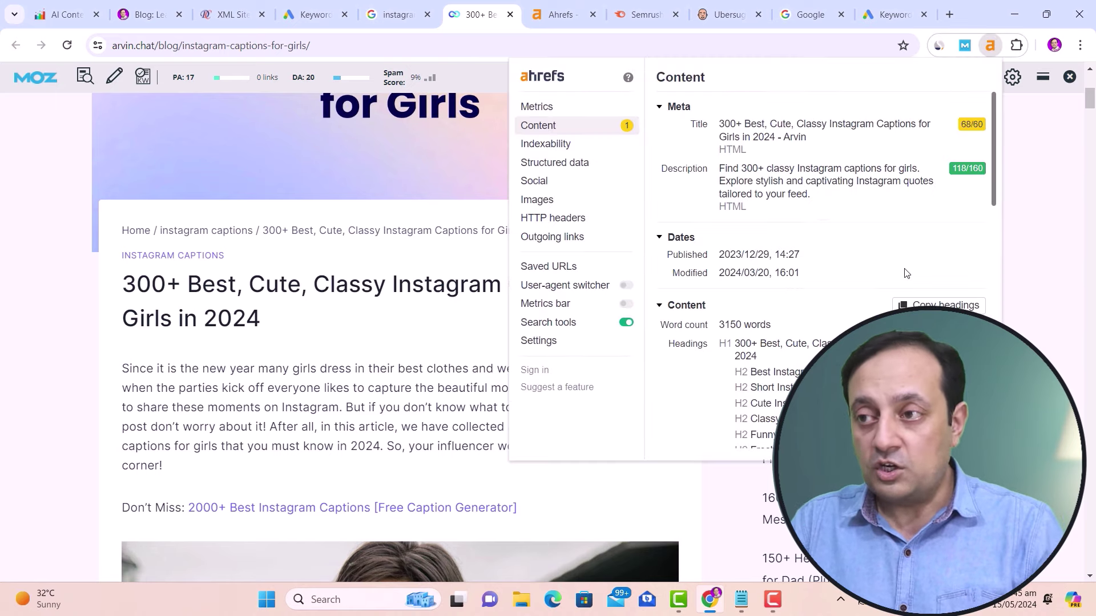
{"action": "scroll", "coordinate": [903, 274], "scroll_direction": "down", "scroll_amount": 2}
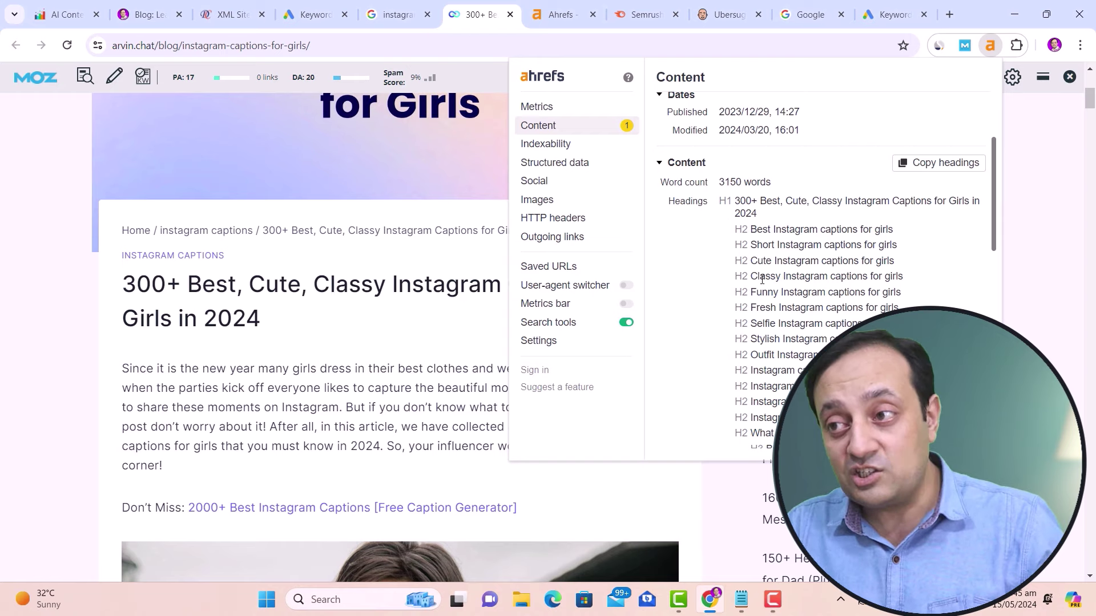
{"action": "scroll", "coordinate": [761, 280], "scroll_direction": "down", "scroll_amount": 15}
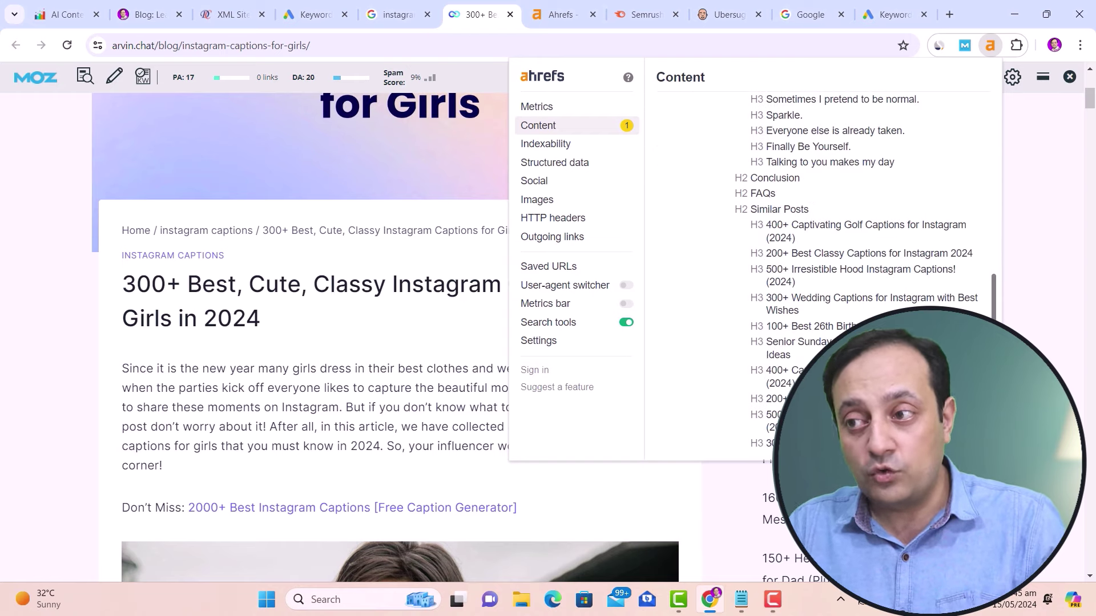
{"action": "scroll", "coordinate": [791, 272], "scroll_direction": "up", "scroll_amount": 15}
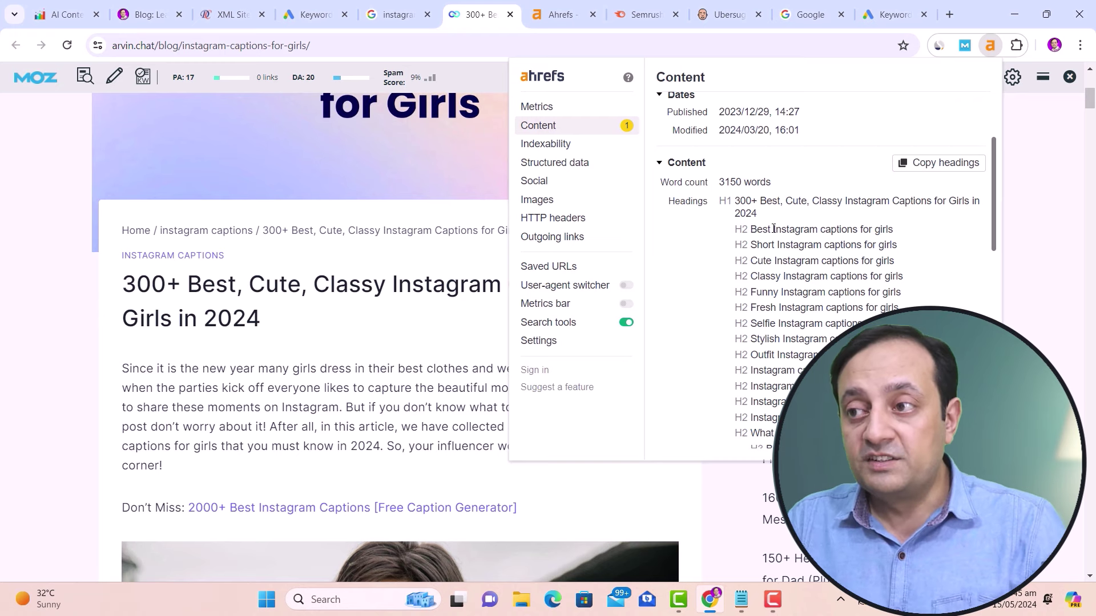
{"action": "left_click_drag", "start_coordinate": [774, 229], "coordinate": [845, 402]}
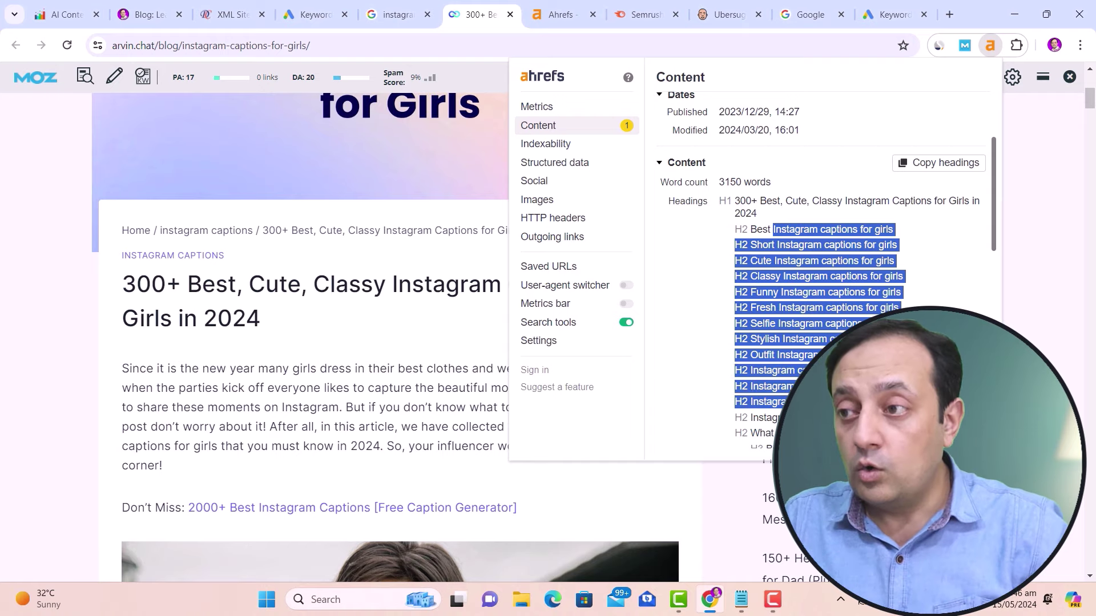
Return to the AI content plan and highlight its complete list of related queries
{"action": "left_click", "coordinate": [67, 14]}
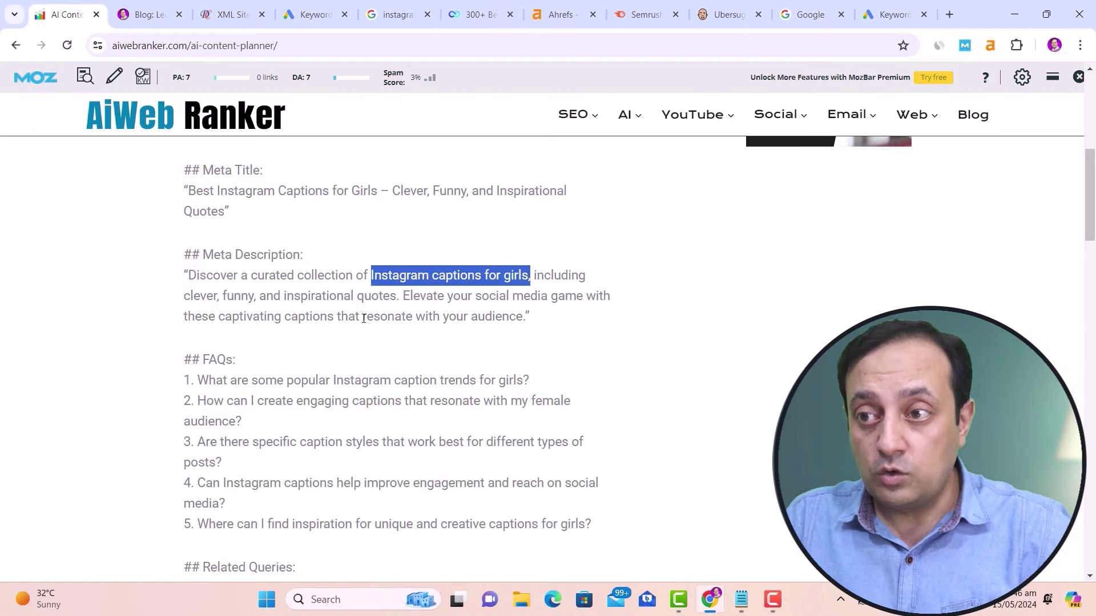
{"action": "scroll", "coordinate": [377, 350], "scroll_direction": "down", "scroll_amount": 5}
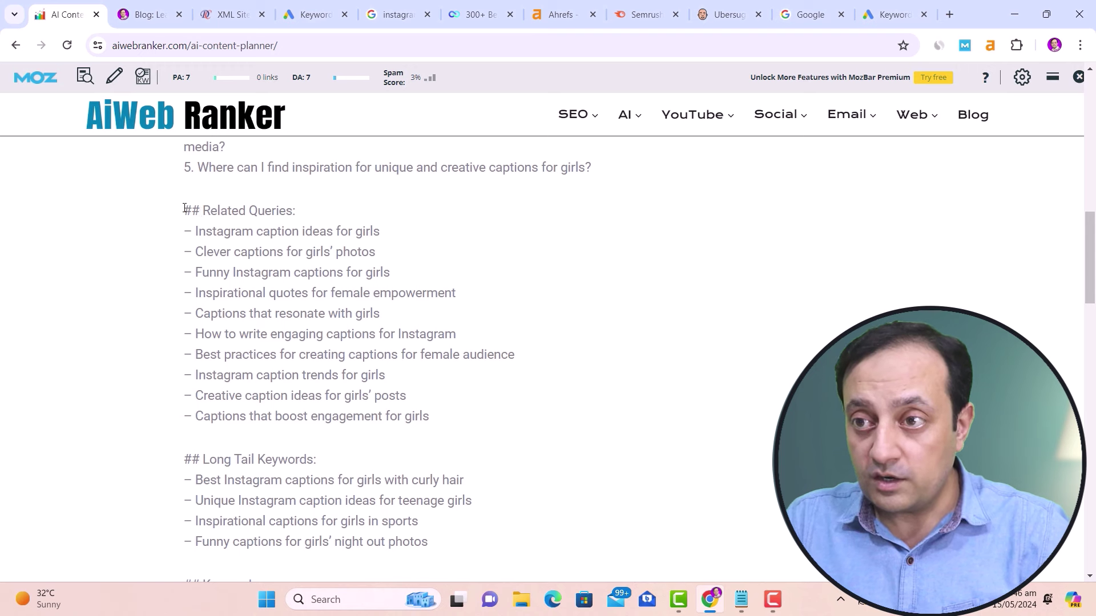
{"action": "left_click_drag", "start_coordinate": [185, 208], "coordinate": [359, 215]}
{"action": "left_click_drag", "start_coordinate": [195, 231], "coordinate": [456, 423]}
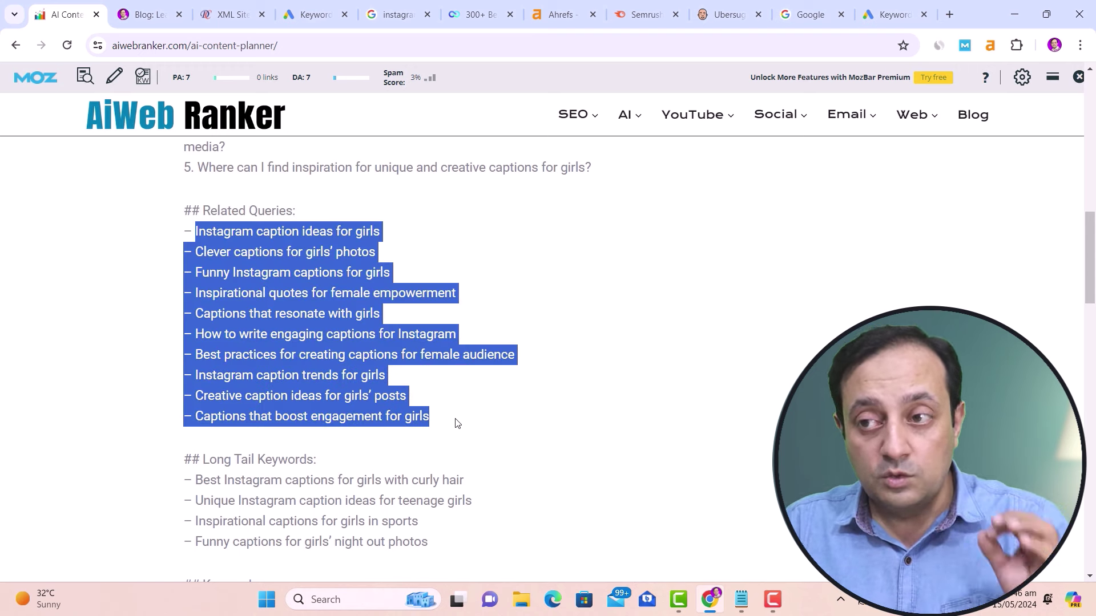